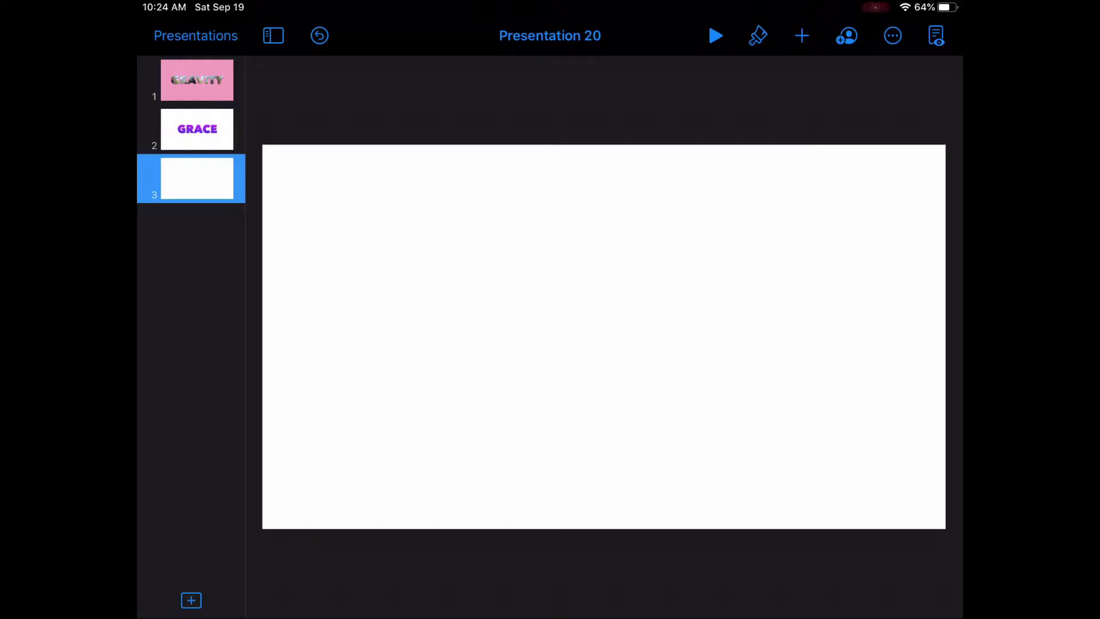
- Add a text box to slide 3 containing the letter G
left_click(801, 36)
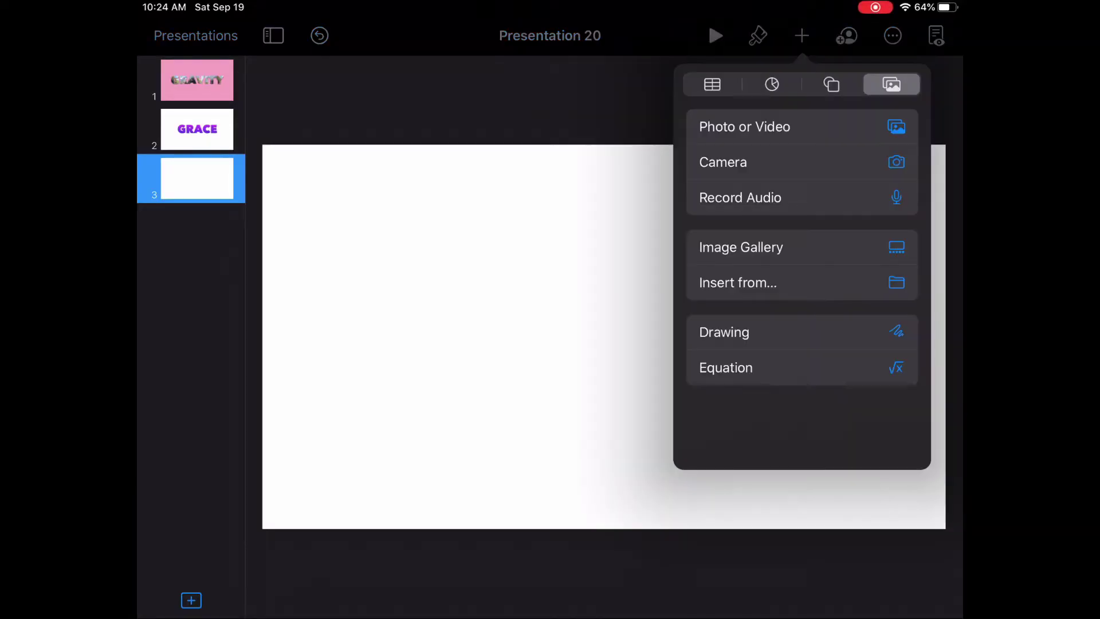
left_click(831, 84)
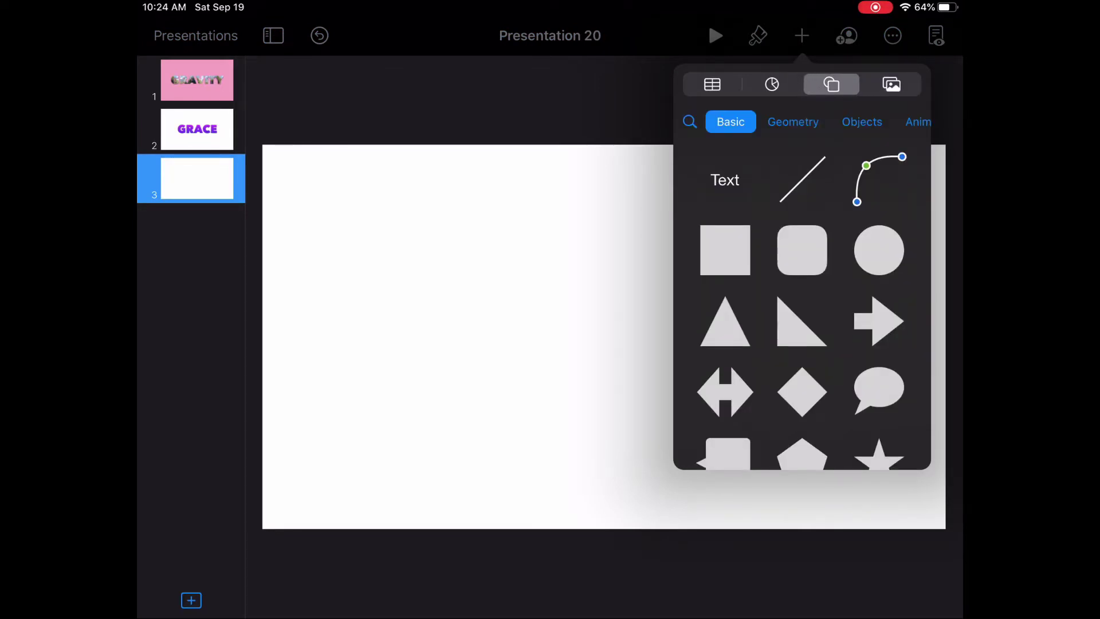
left_click(724, 180)
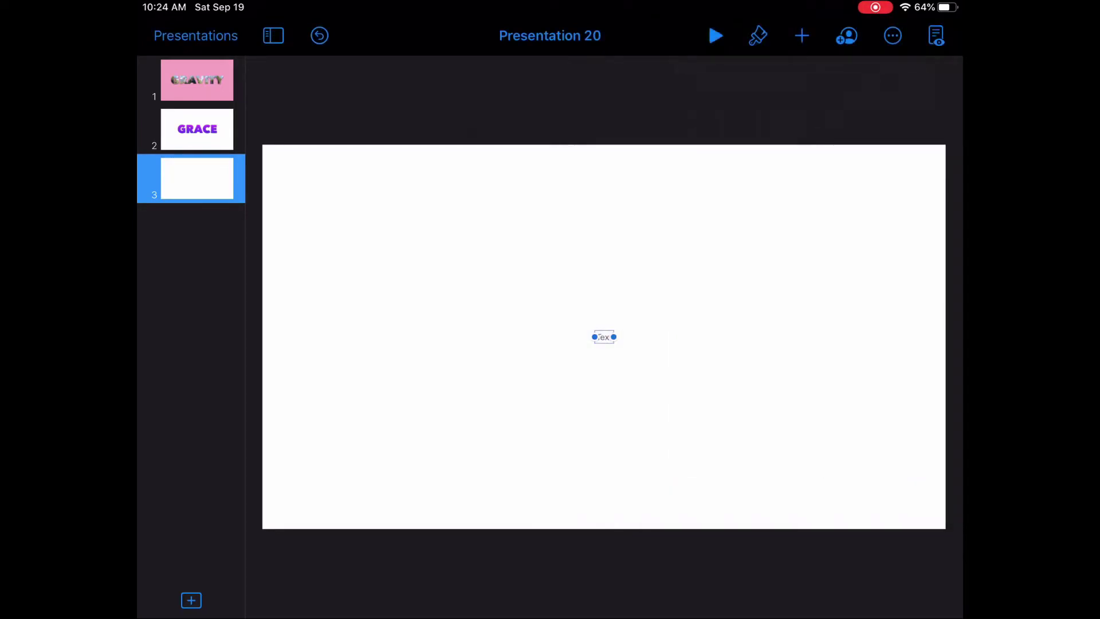
double_click(604, 337)
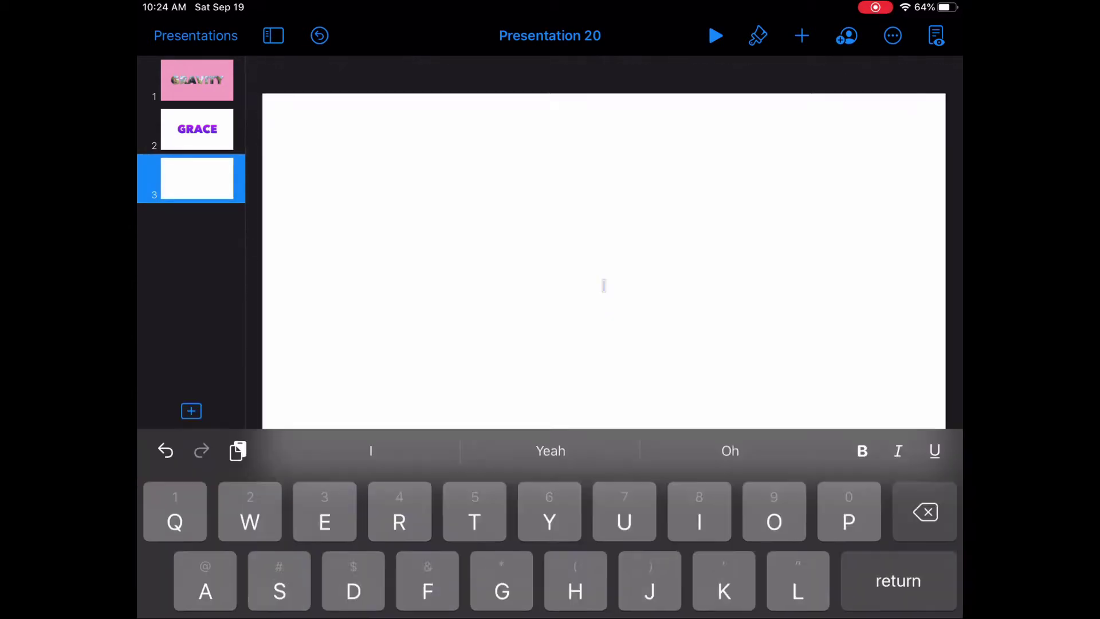
type("G")
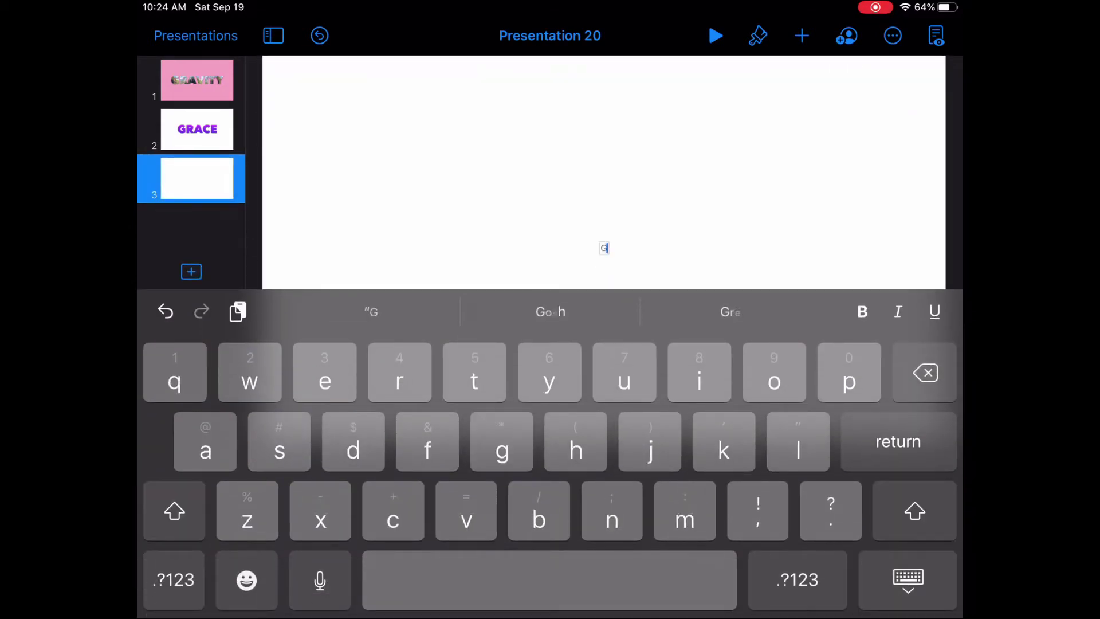
left_click(908, 580)
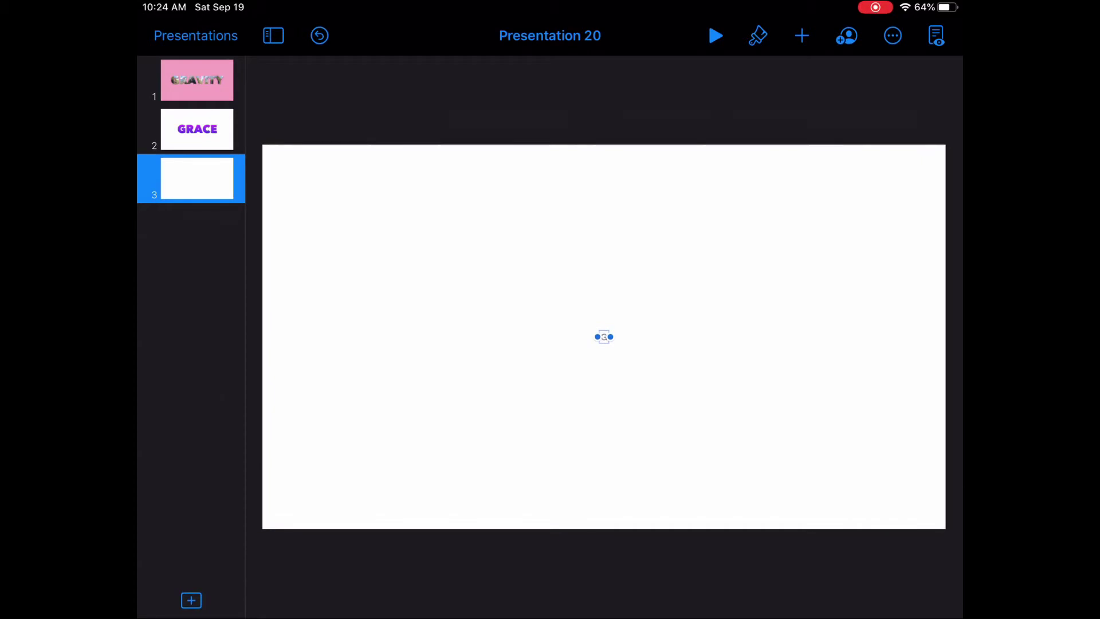
- Enlarge the G's Helvetica Neue font to about 199 pt
left_click(758, 36)
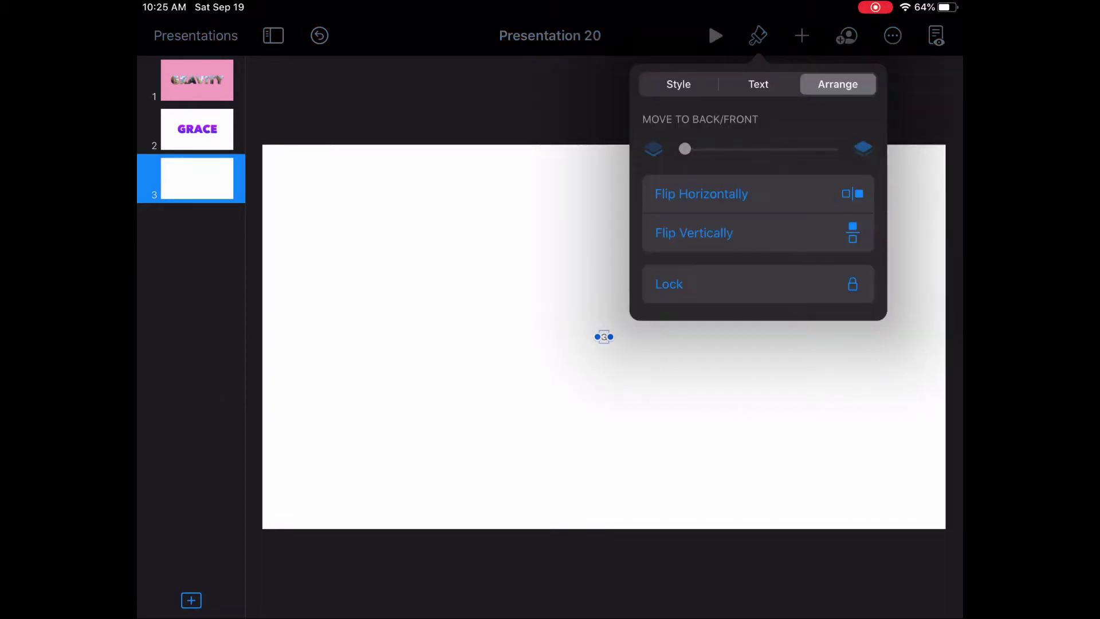
left_click(758, 84)
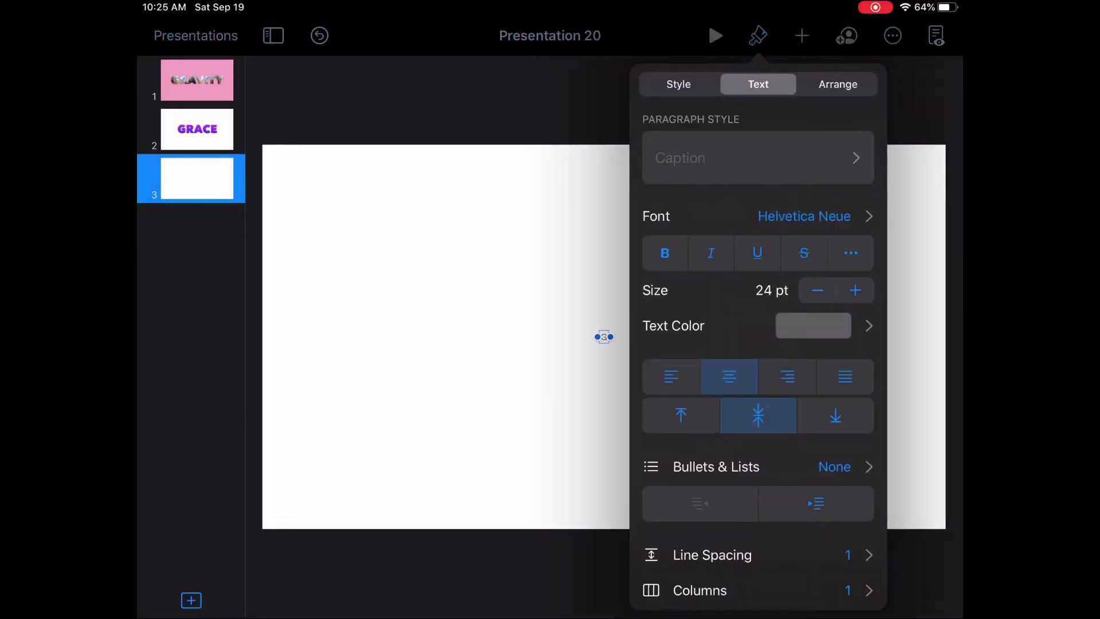
left_click(855, 290)
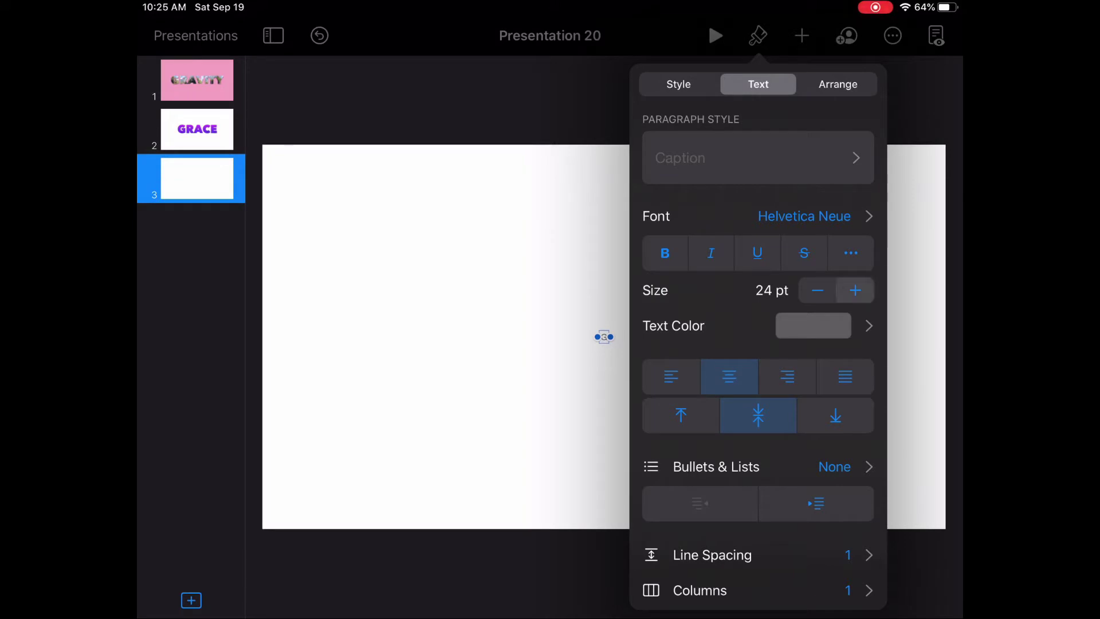
left_click(855, 291)
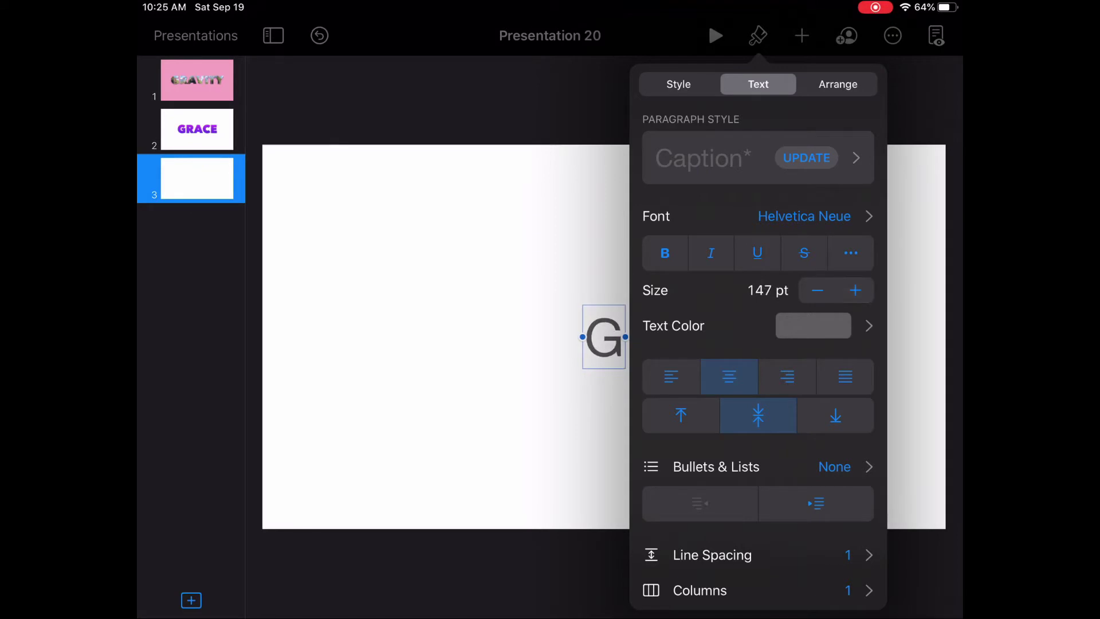
left_click(855, 290)
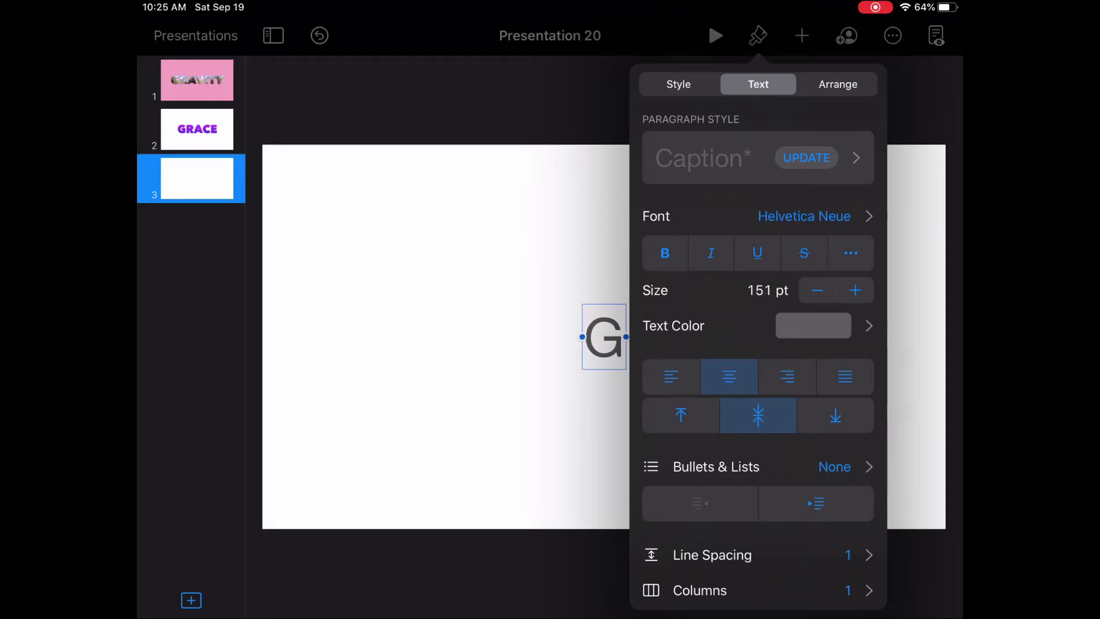
left_click(855, 290)
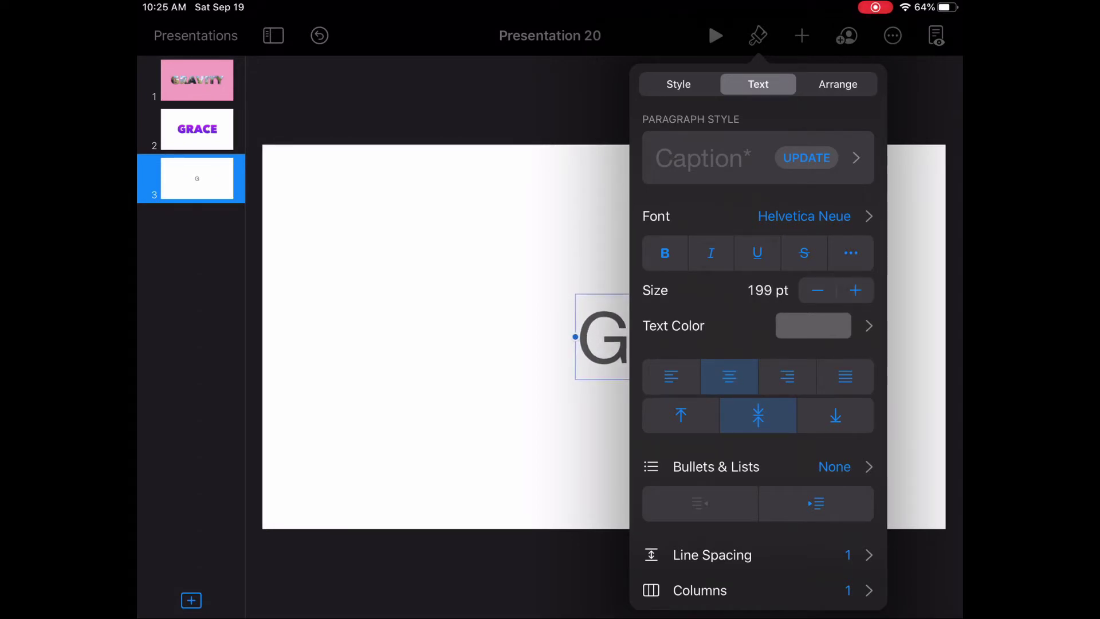
- Change the G's font to Avenir Next in the Heavy weight, at 200 pt
left_click(756, 216)
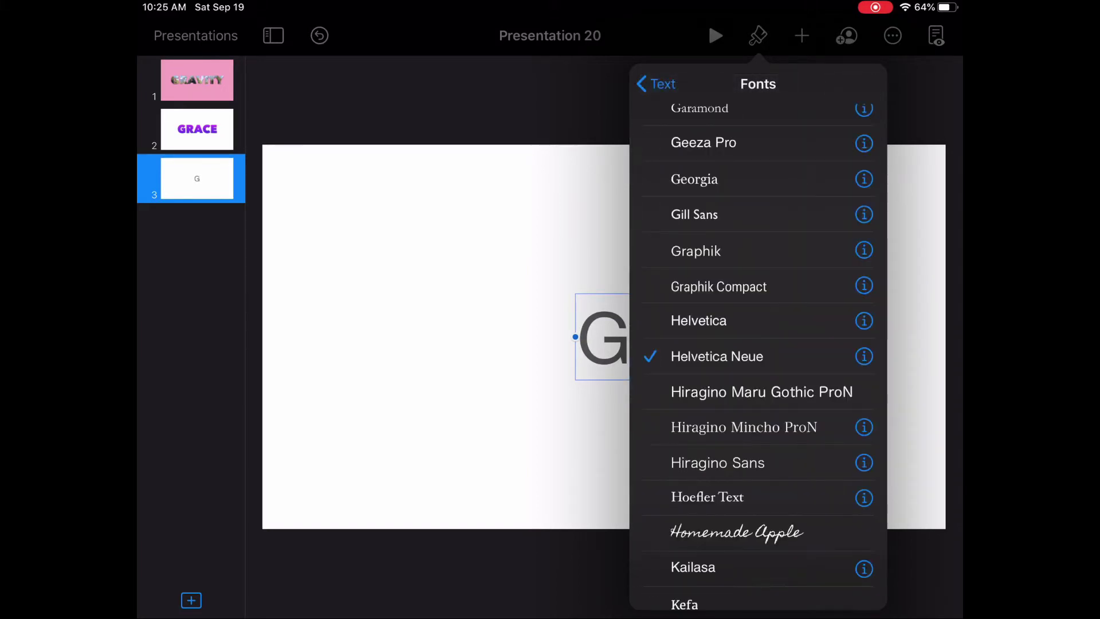
scroll(758, 344, "up", 15)
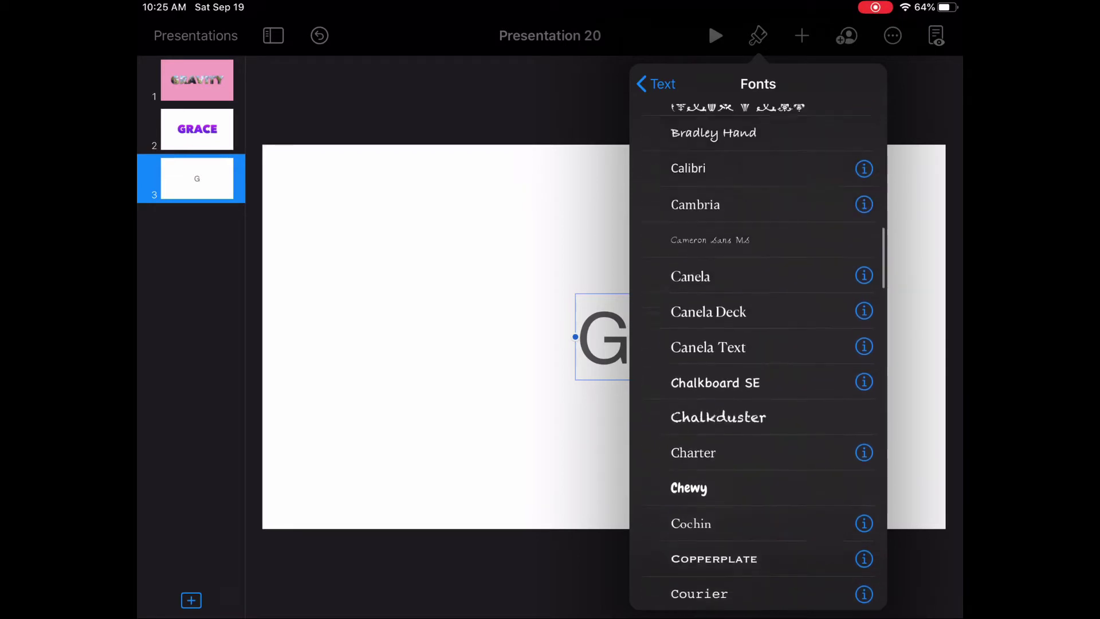
scroll(758, 344, "up", 5)
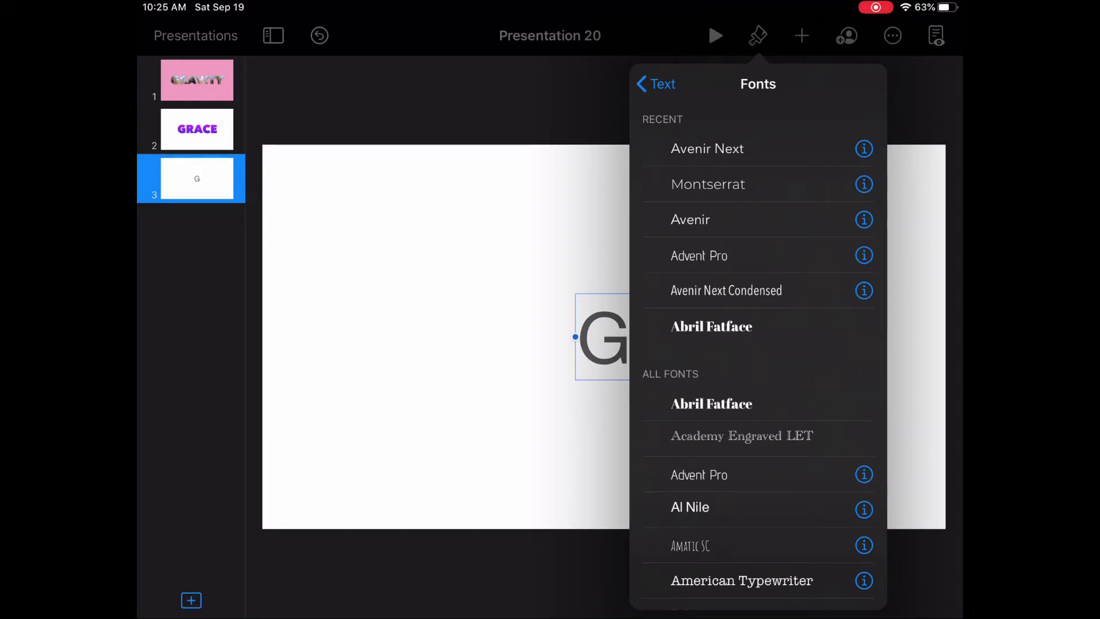
scroll(758, 344, "down", 3)
scroll(758, 344, "down", 1)
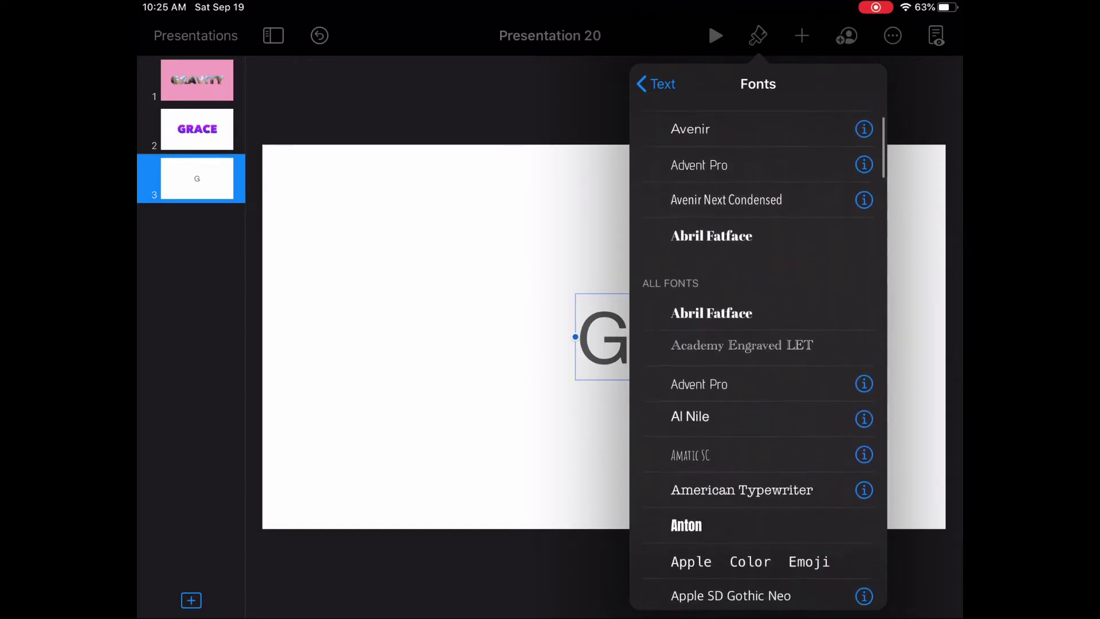
scroll(758, 343, "down", 2)
scroll(758, 344, "down", 3)
scroll(758, 343, "down", 4)
scroll(758, 344, "down", 2)
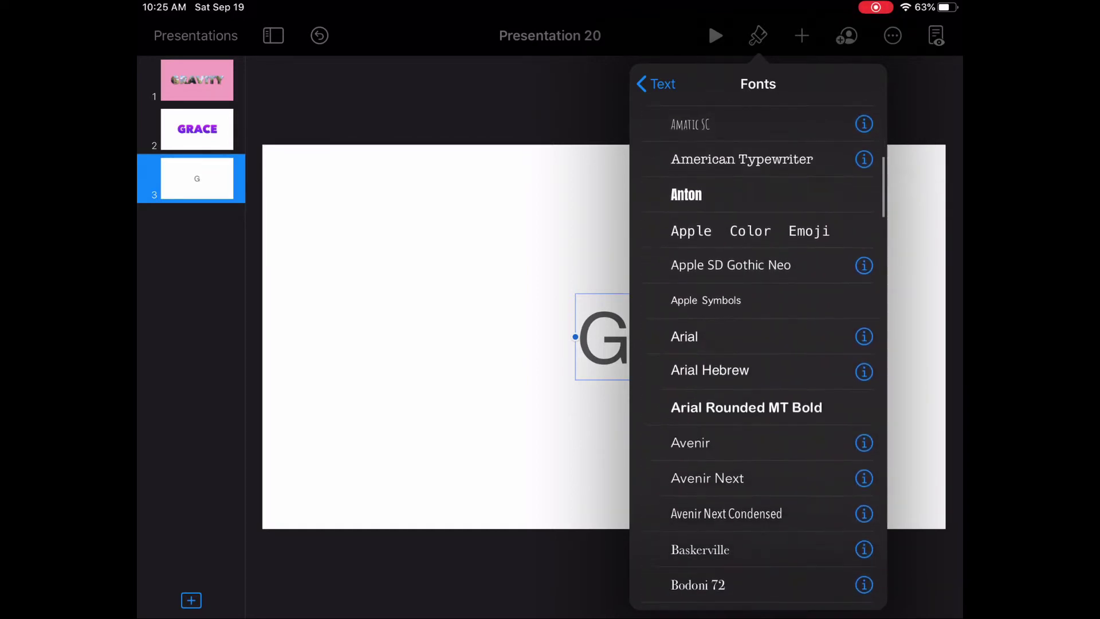
scroll(758, 344, "down", 1)
scroll(758, 344, "down", 1)
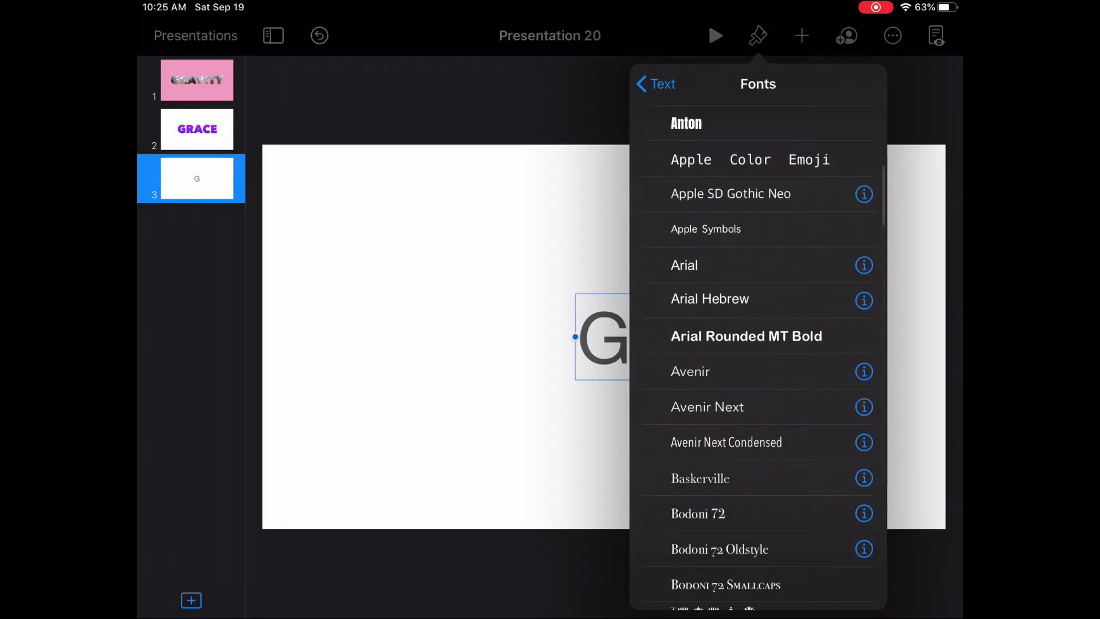
left_click(863, 406)
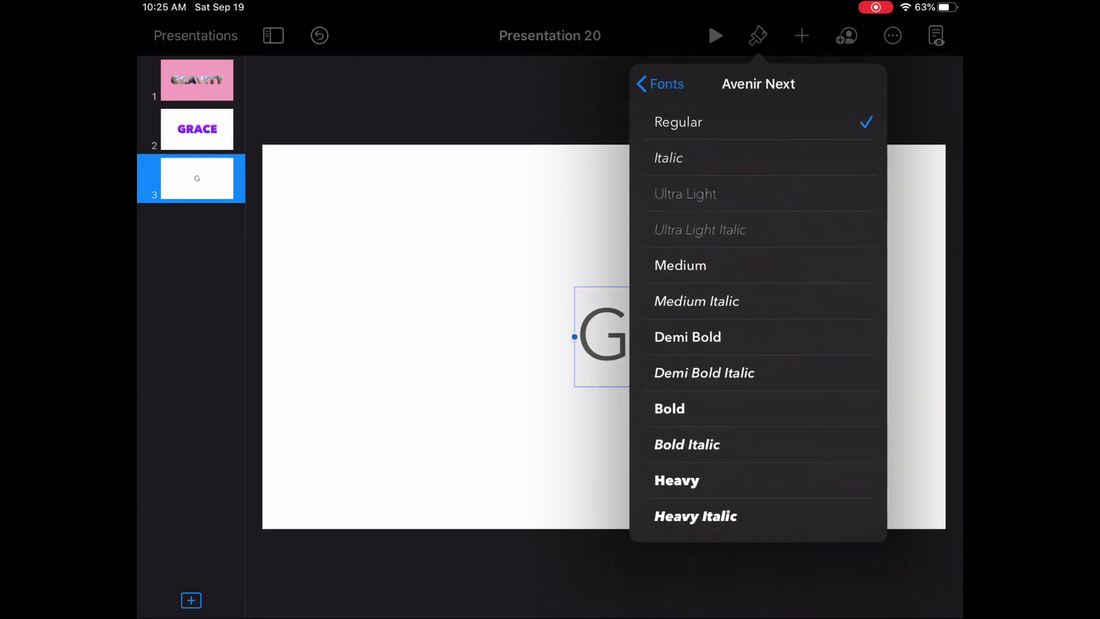
left_click(677, 480)
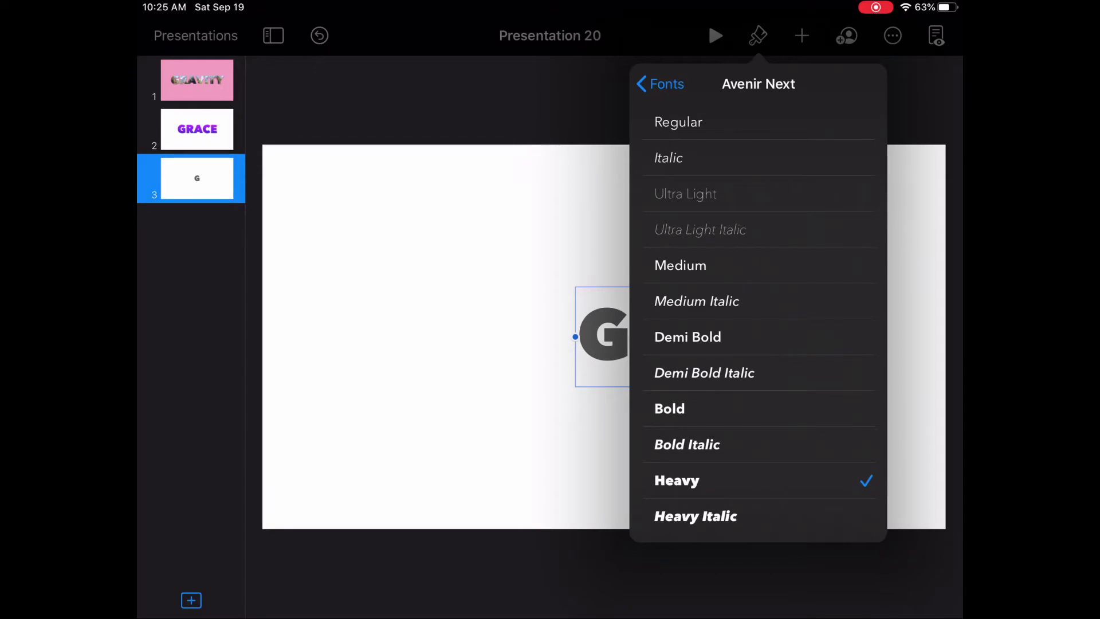
left_click(660, 84)
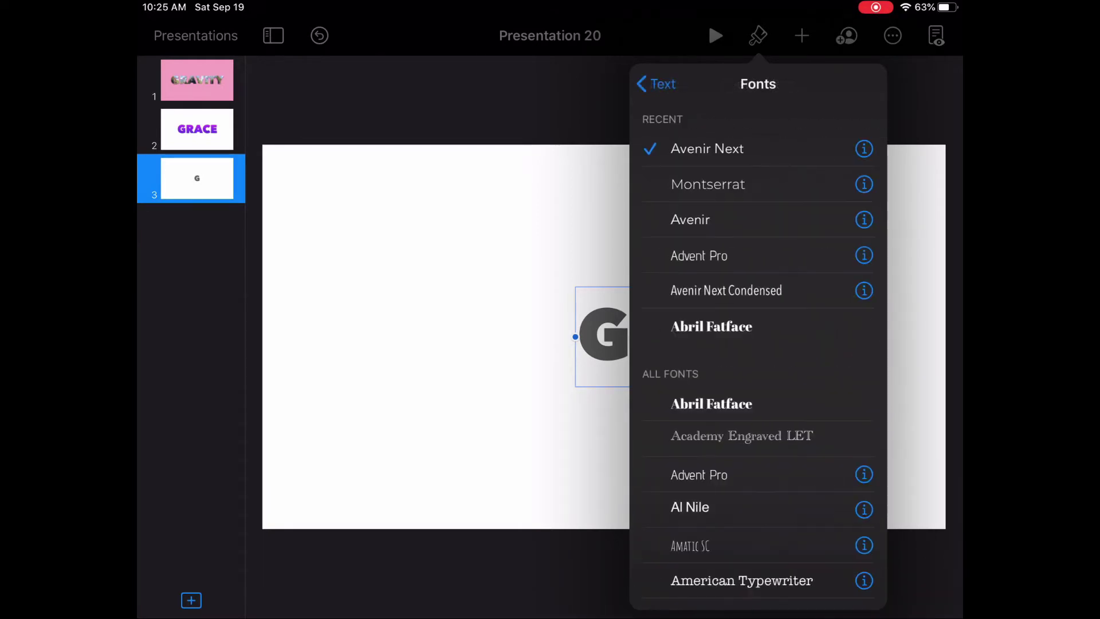
left_click(659, 83)
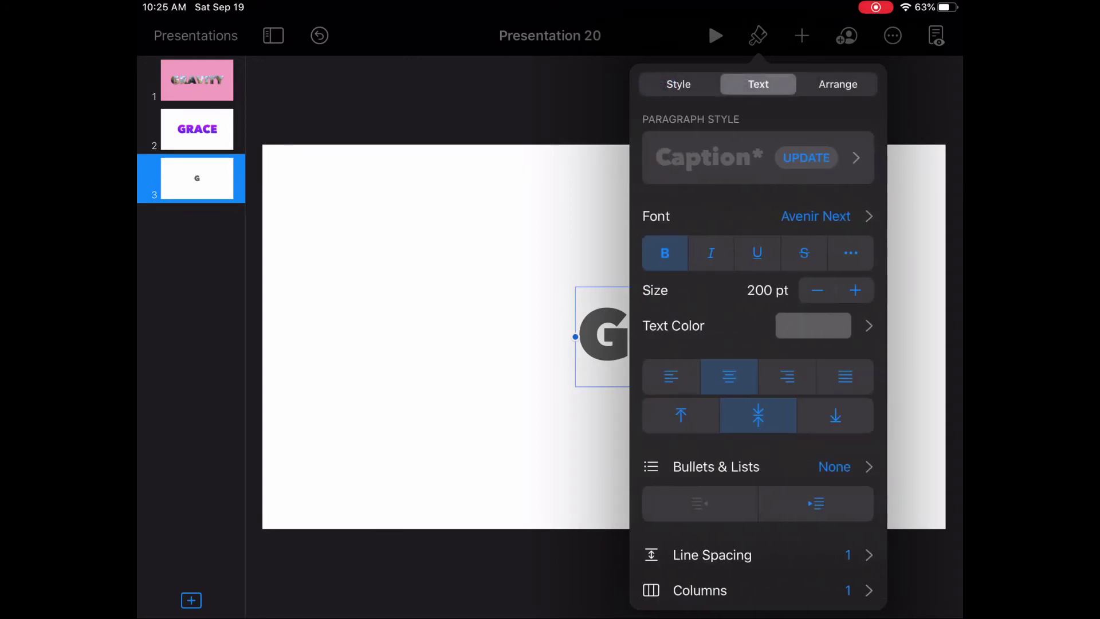
- Enlarge the G to 250 pt
left_click(855, 290)
left_click(855, 290)
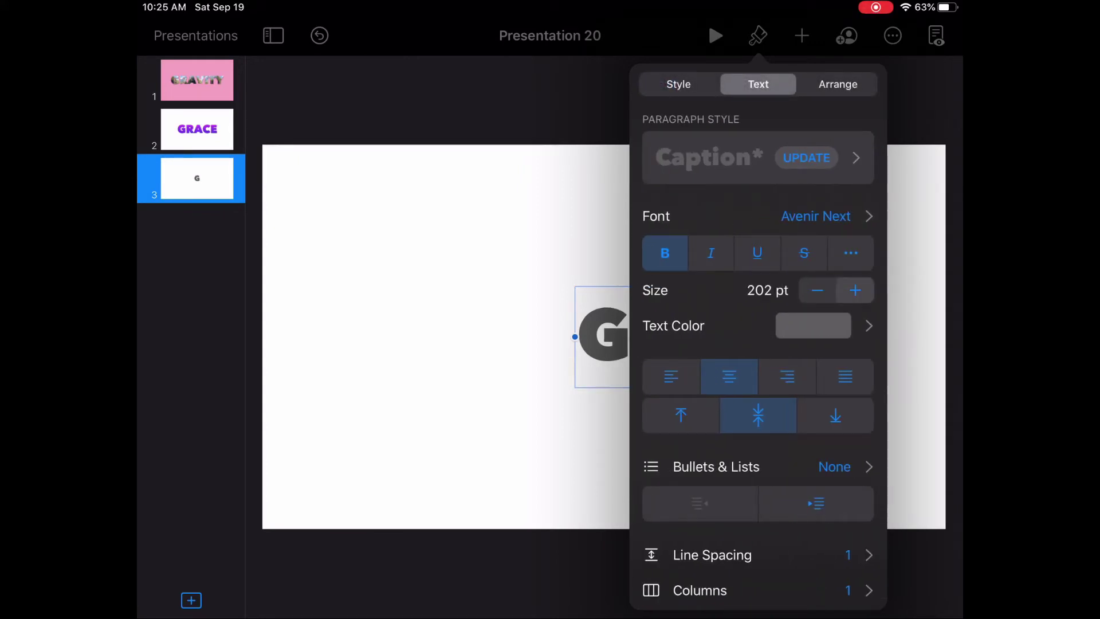
left_click(855, 290)
left_click_drag(855, 290, 854, 290)
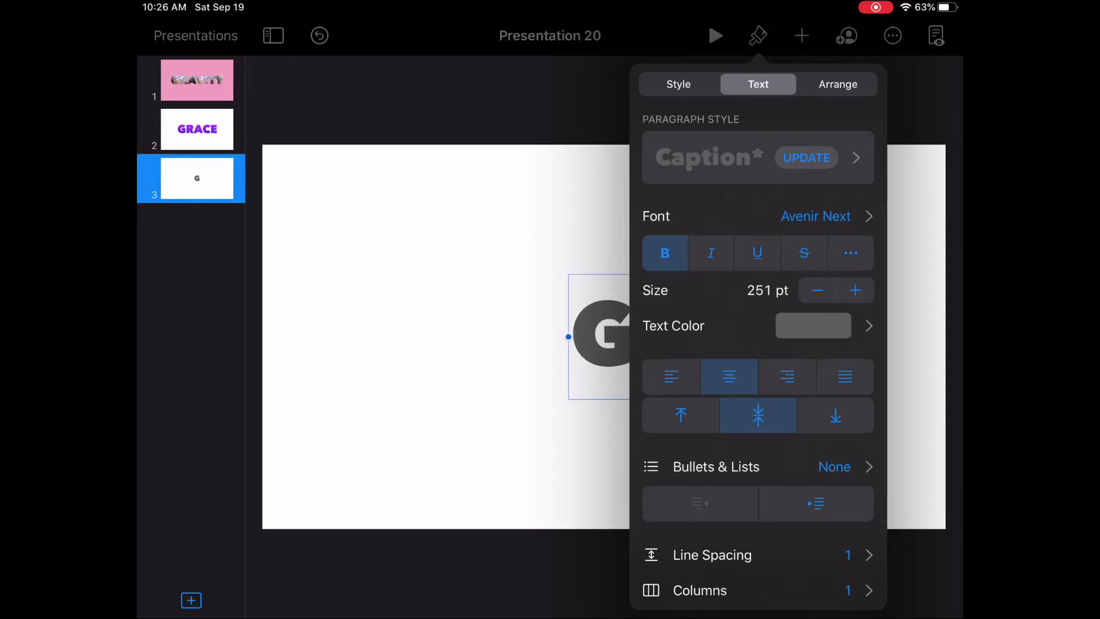
left_click(817, 290)
key("Escape")
- Move the G left of the slide centre and copy it
left_click(604, 336)
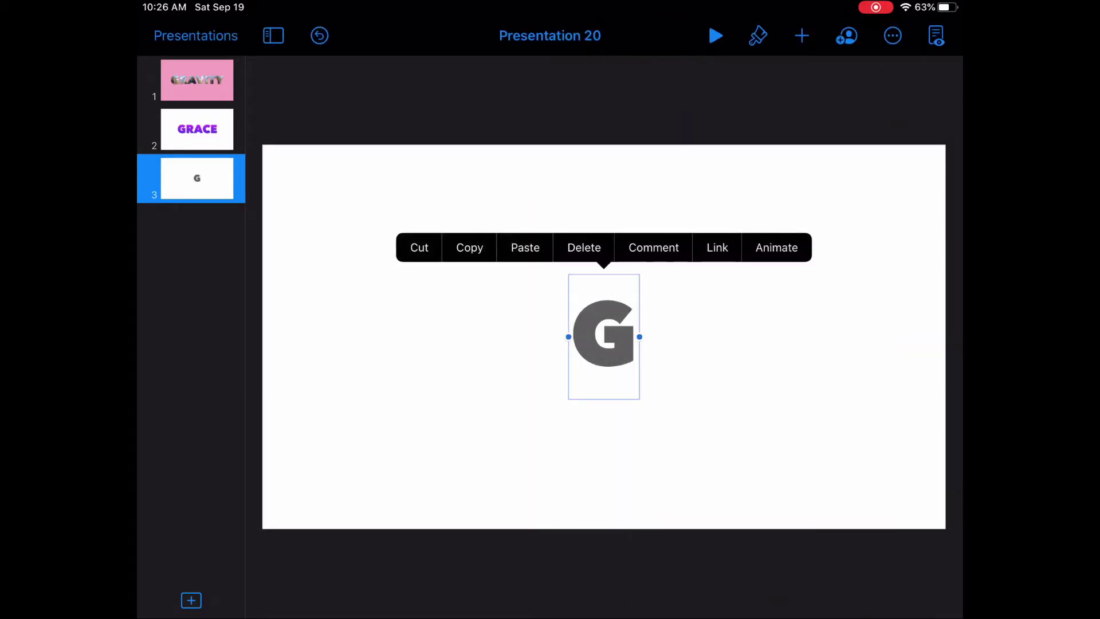
mouse_move(604, 337)
left_mouse_down()
mouse_move(481, 337)
mouse_move(506, 337)
left_mouse_up()
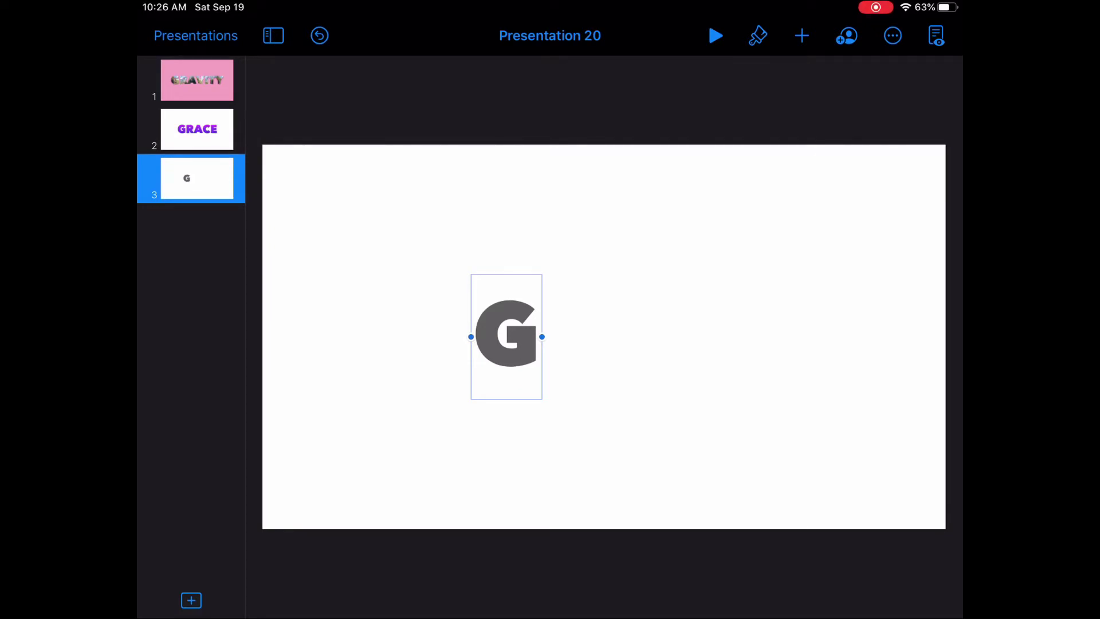
left_click_drag(506, 336, 505, 336)
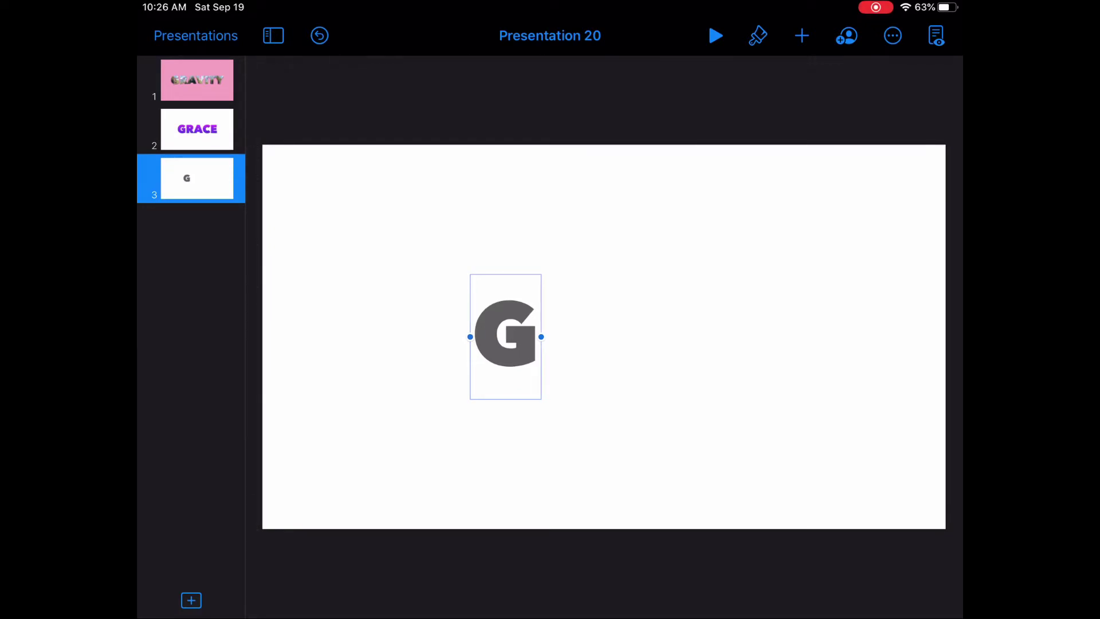
left_click(506, 336)
left_click(371, 247)
left_click(697, 378)
left_click(696, 378)
- Paste a copy of the G, widen its box, and retype it as RACE
left_click(639, 347)
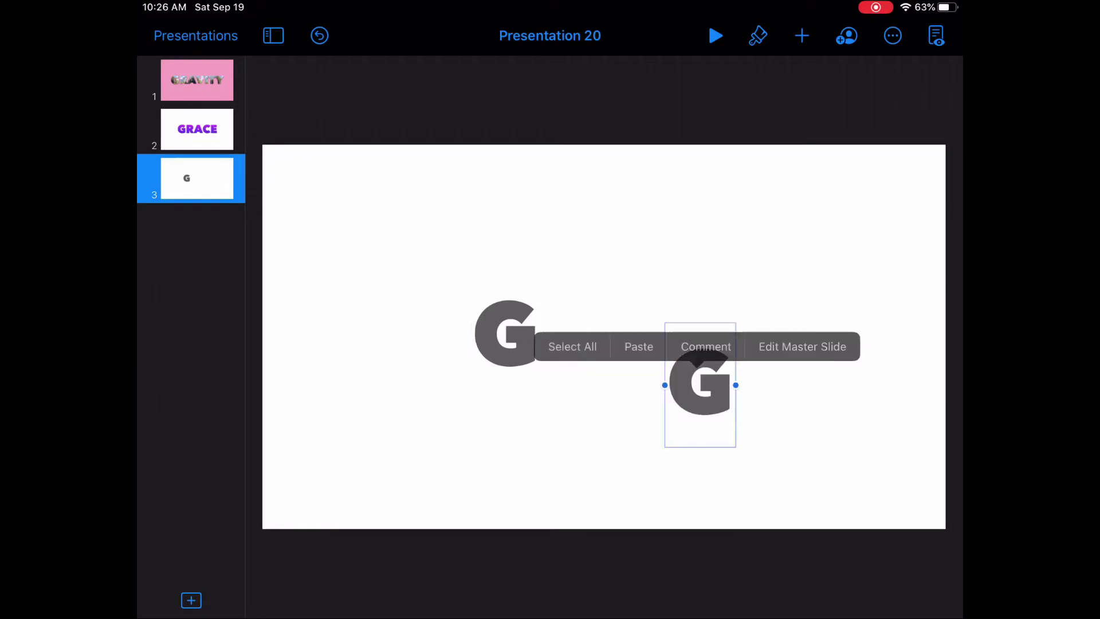
left_click_drag(735, 385, 896, 385)
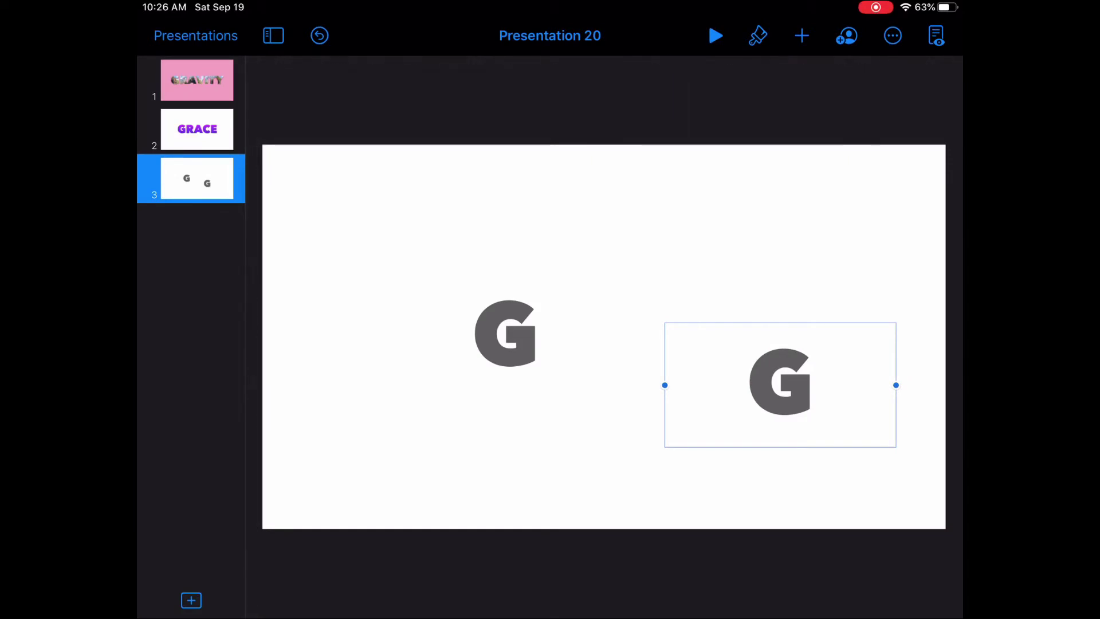
double_click(780, 382)
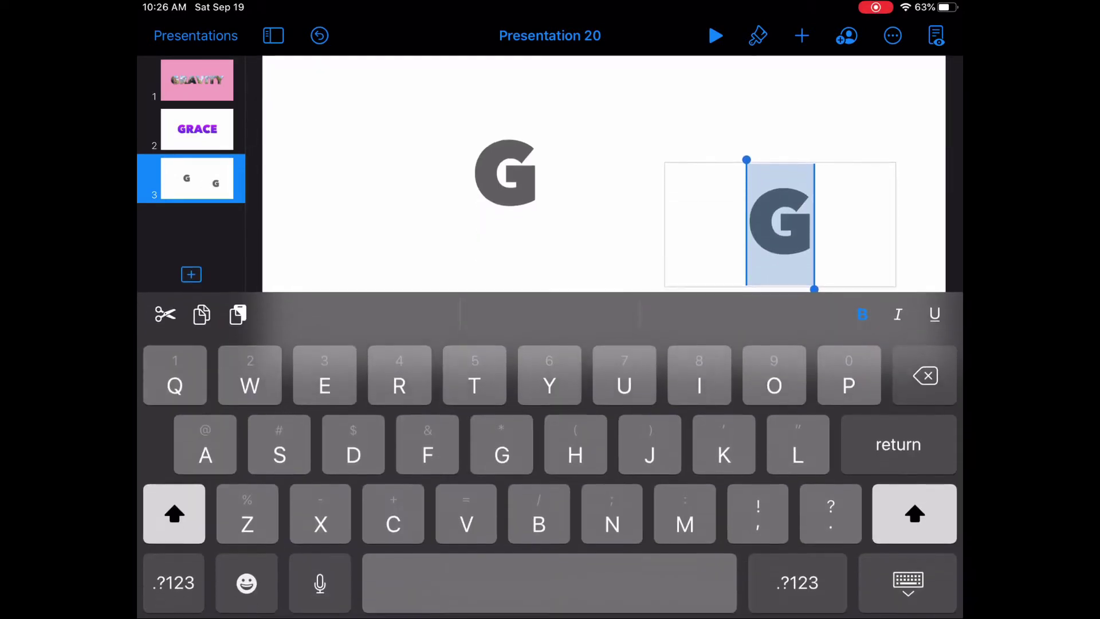
type("RA")
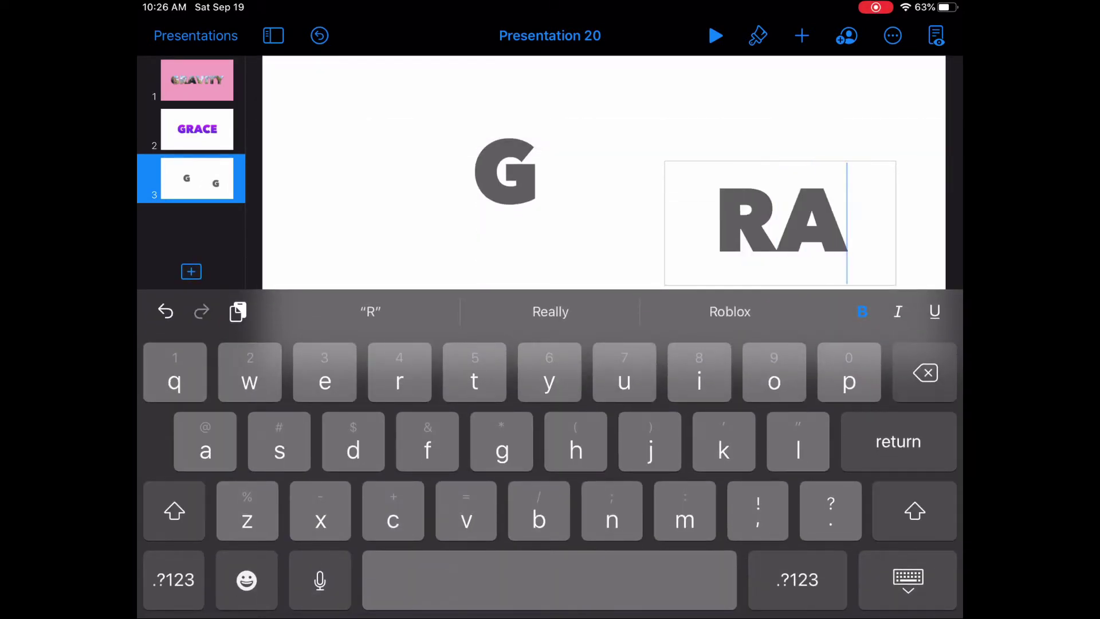
type("C")
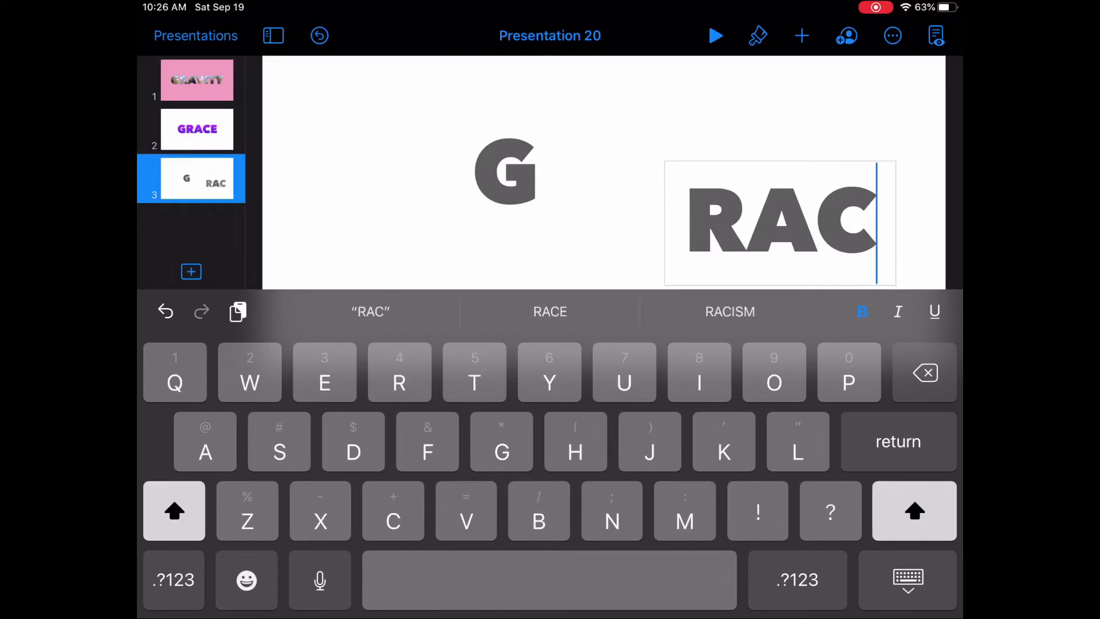
type("E")
left_click(909, 580)
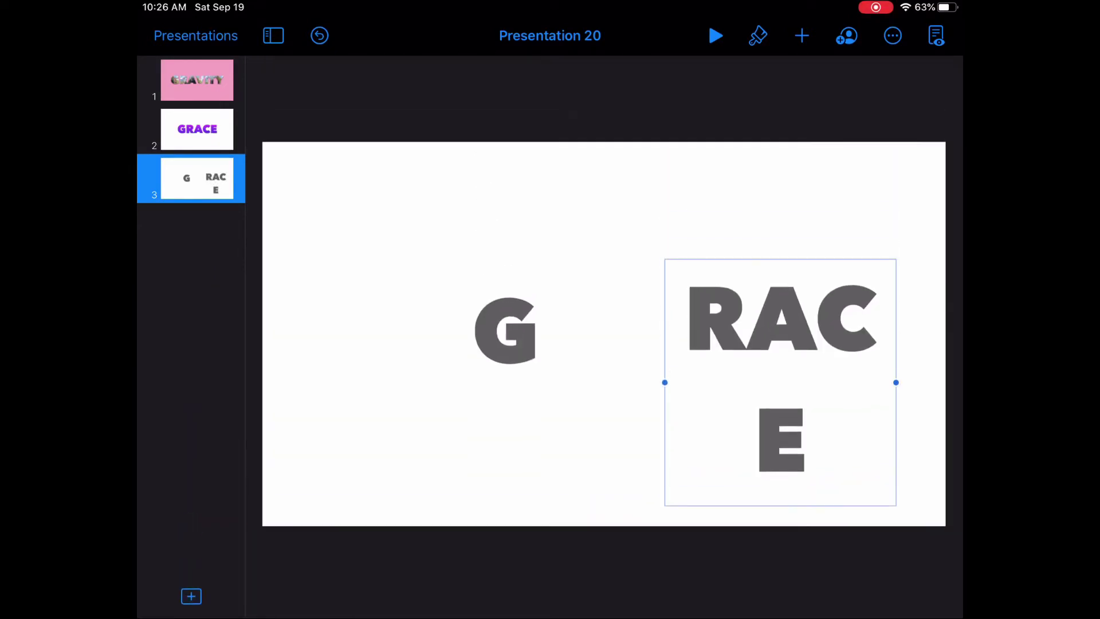
- Fit RACE on one line and place its box directly beside the G
left_click_drag(663, 380, 630, 385)
mouse_move(762, 384)
left_mouse_down()
mouse_move(731, 343)
mouse_move(659, 336)
left_mouse_up()
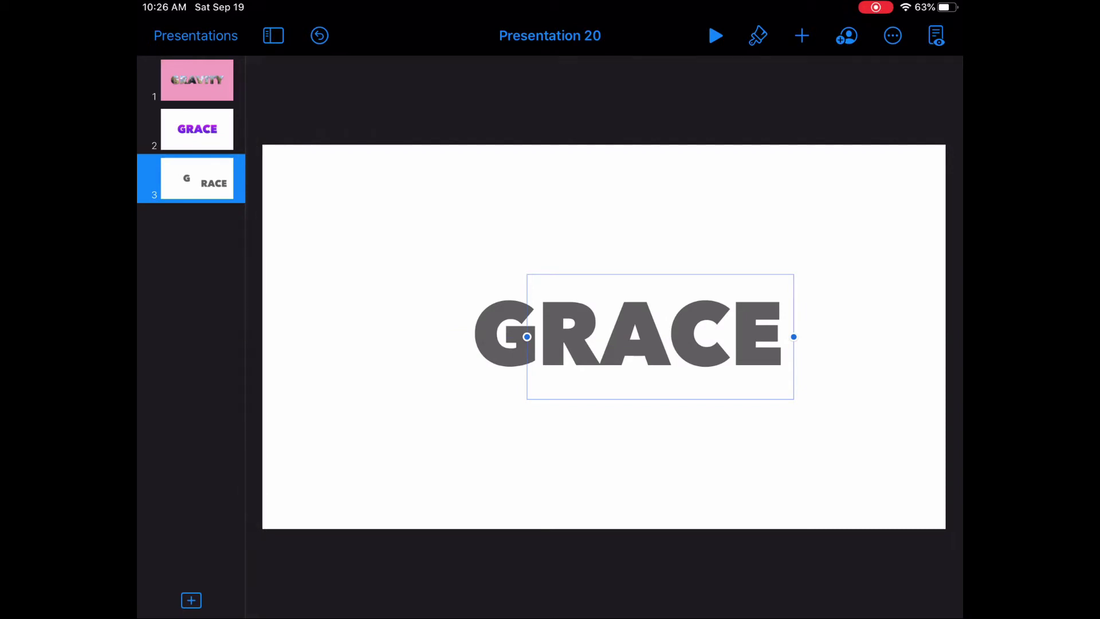
left_click_drag(526, 336, 527, 336)
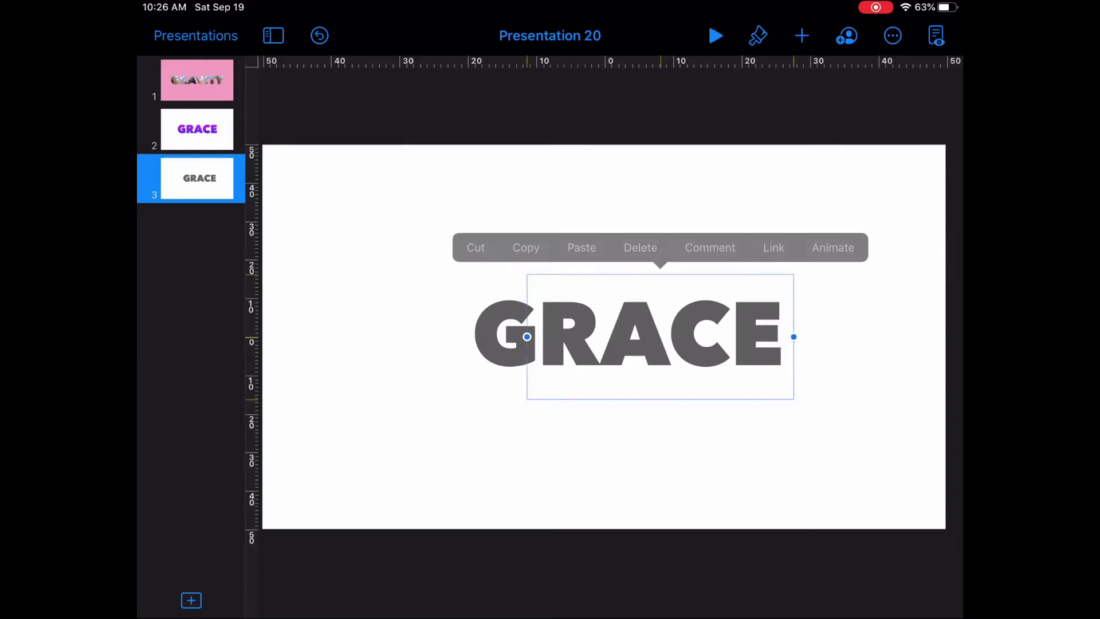
- Select both the G and RACE boxes and centre GRACE horizontally
left_click(504, 337)
left_click(631, 336)
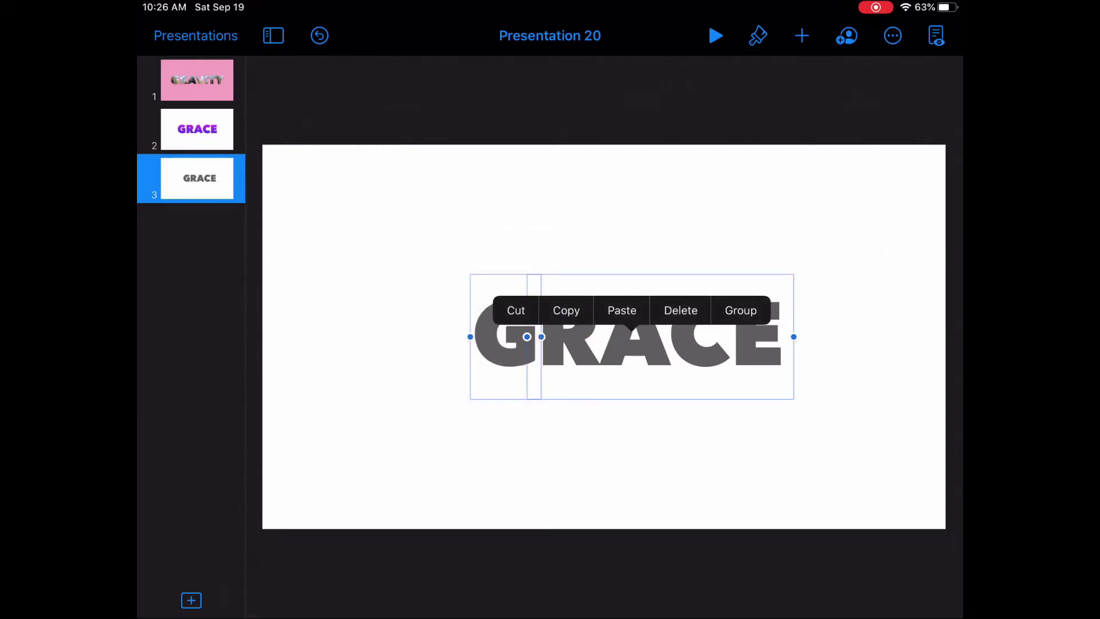
left_click_drag(630, 336, 602, 336)
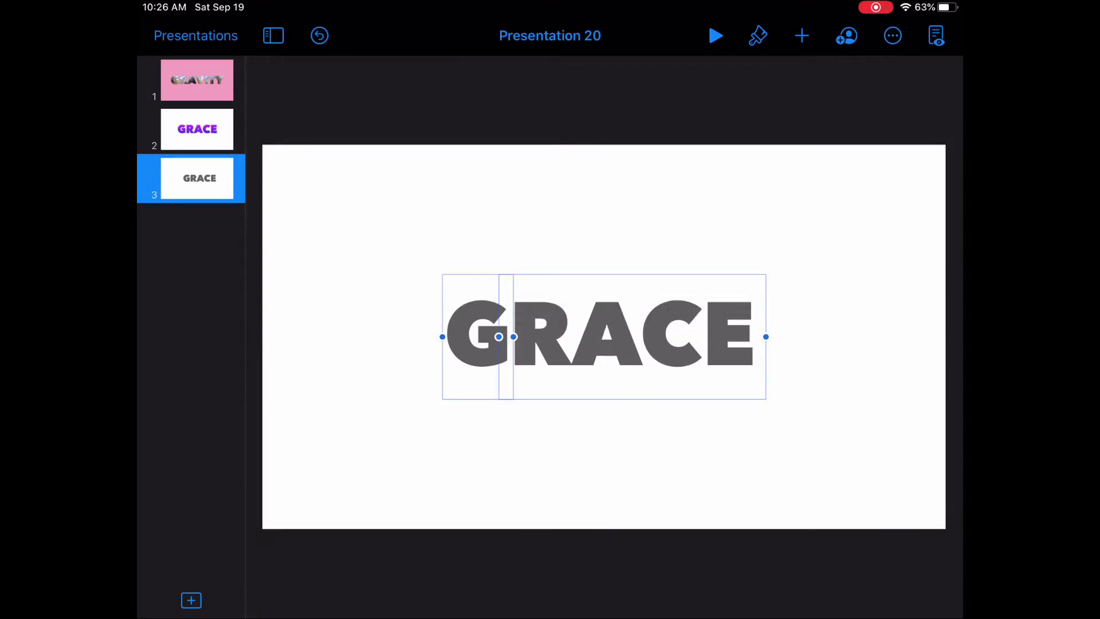
- Align the G and RACE boxes on their vertical centres
left_click(758, 36)
left_click(838, 83)
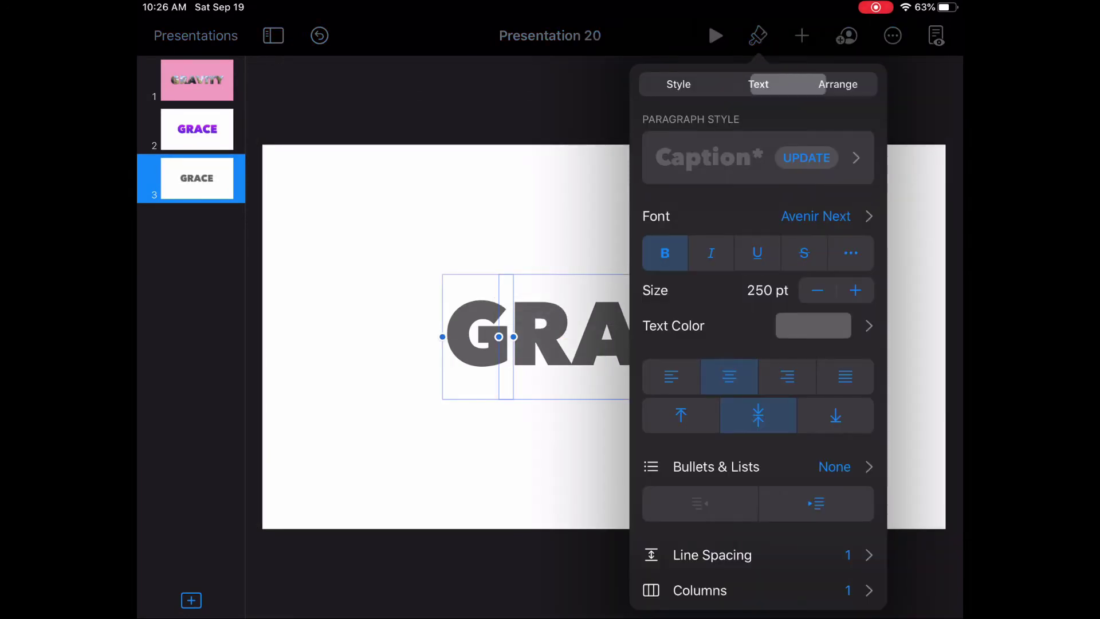
left_click(814, 319)
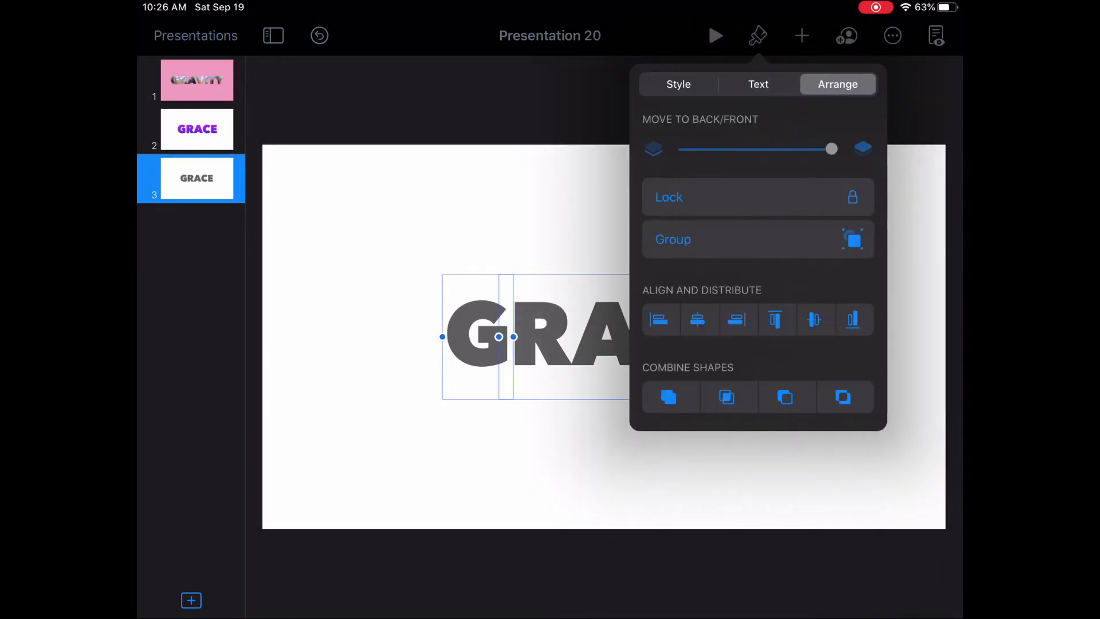
left_click(813, 319)
left_click(758, 83)
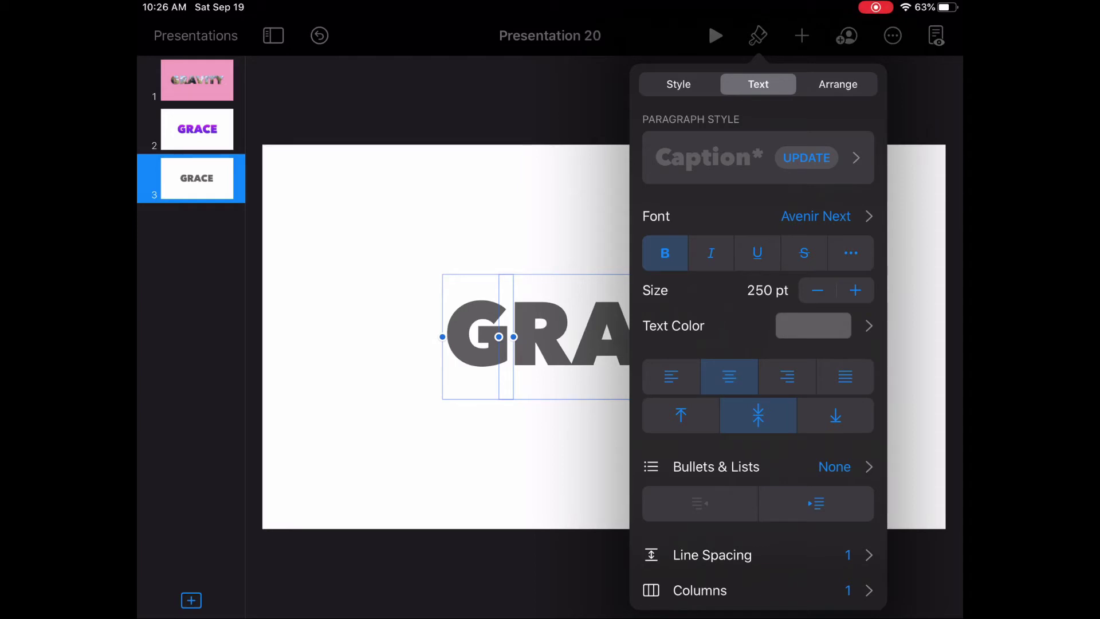
- Give the GRACE text a gradient fill ending in purple
left_click(814, 326)
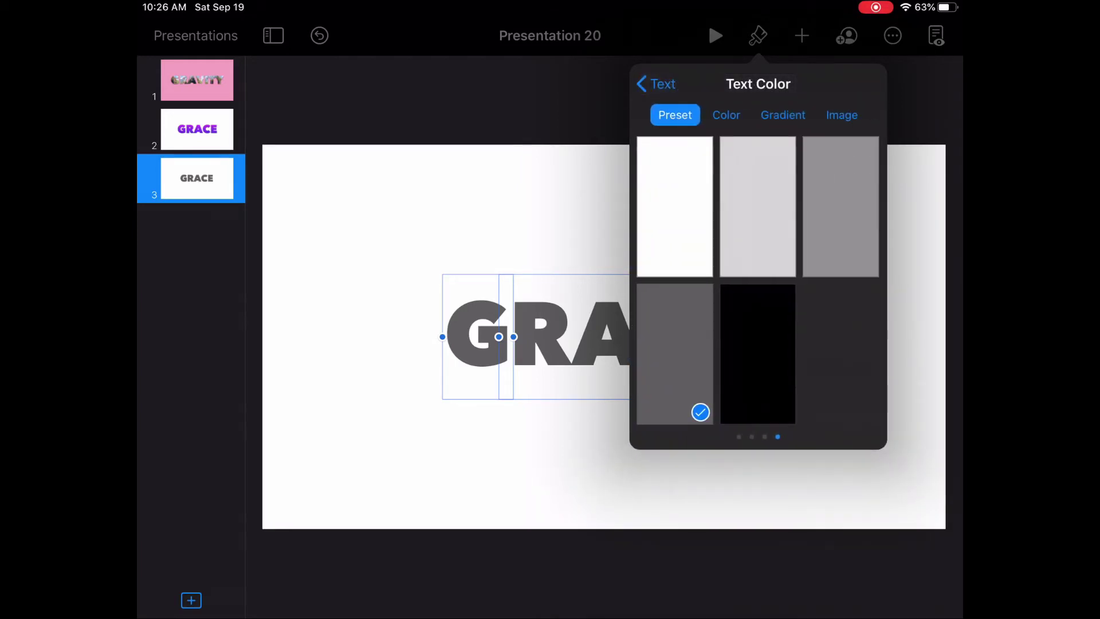
left_click(783, 115)
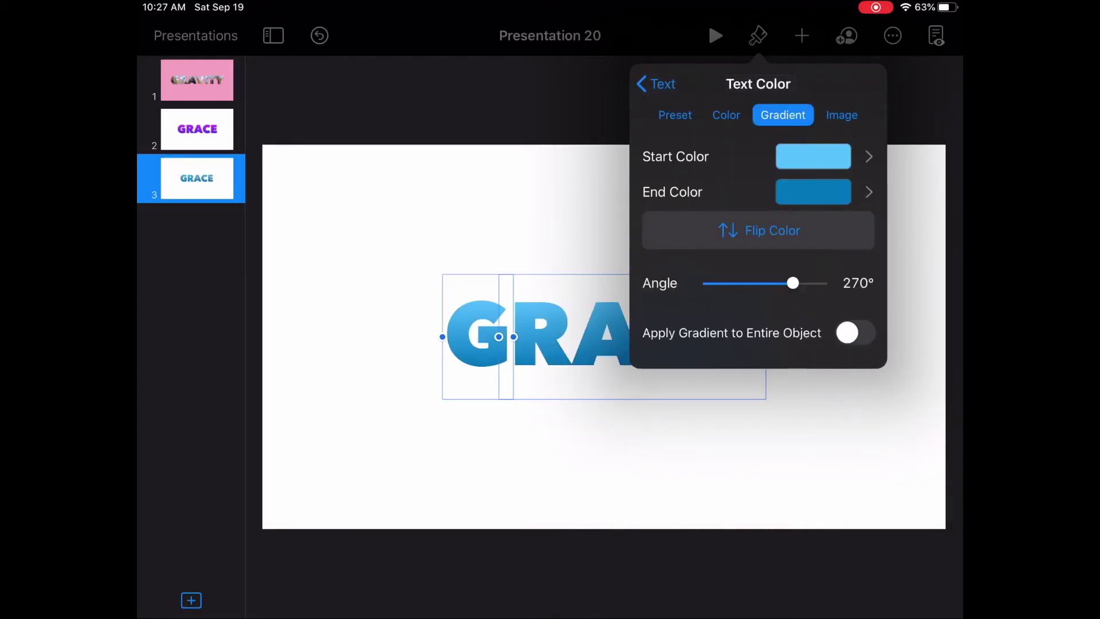
left_click(756, 192)
left_click(683, 262)
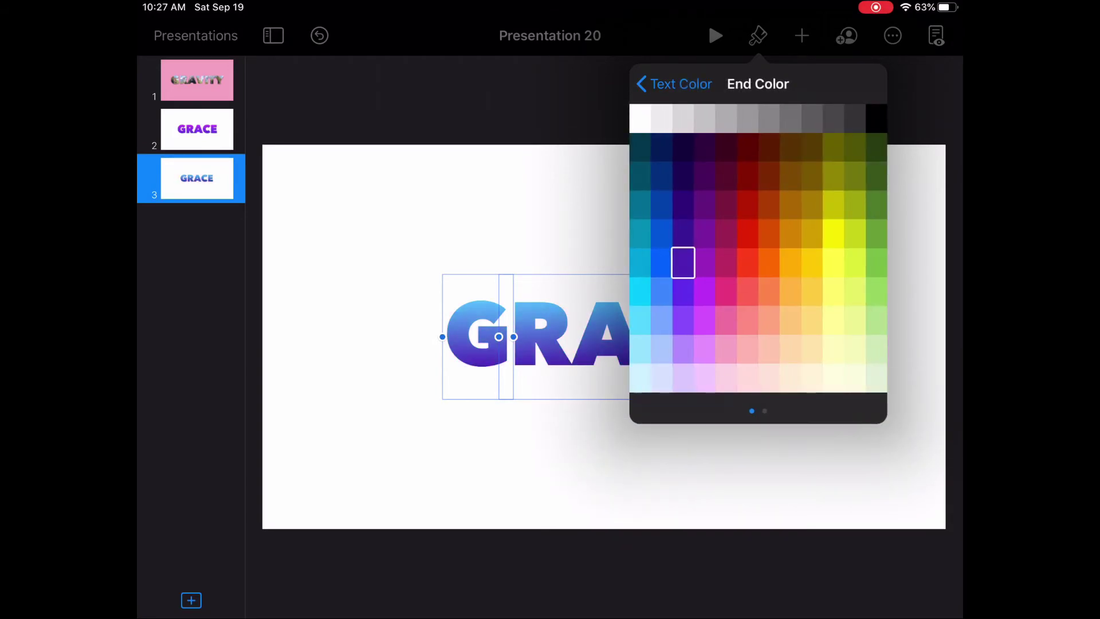
left_click(674, 84)
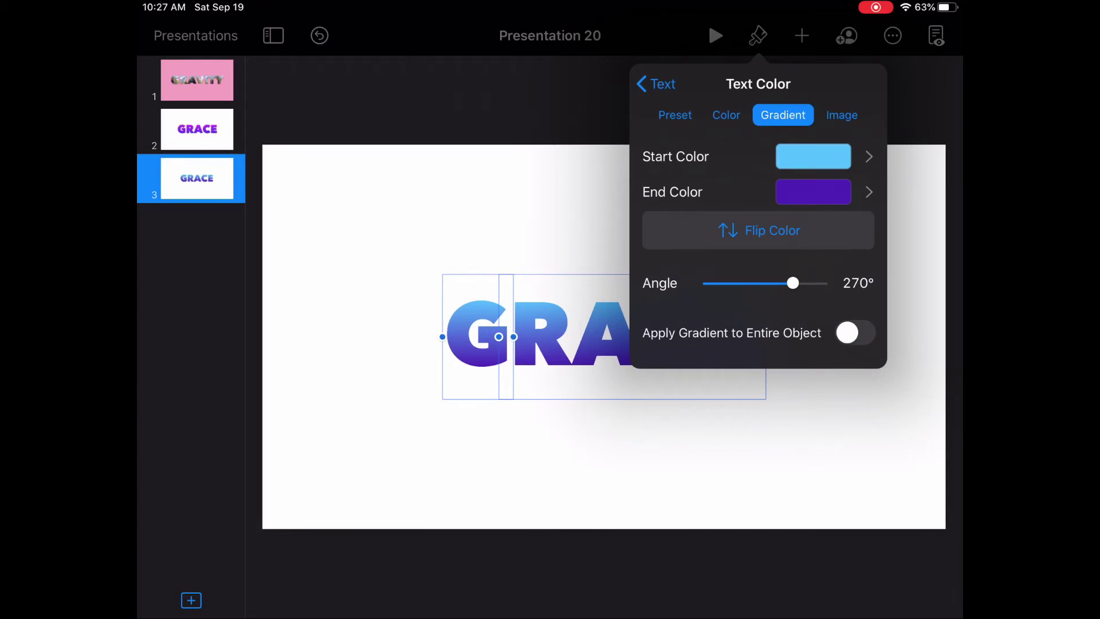
- Set the gradient's start colour to the purple swatch
left_click(756, 156)
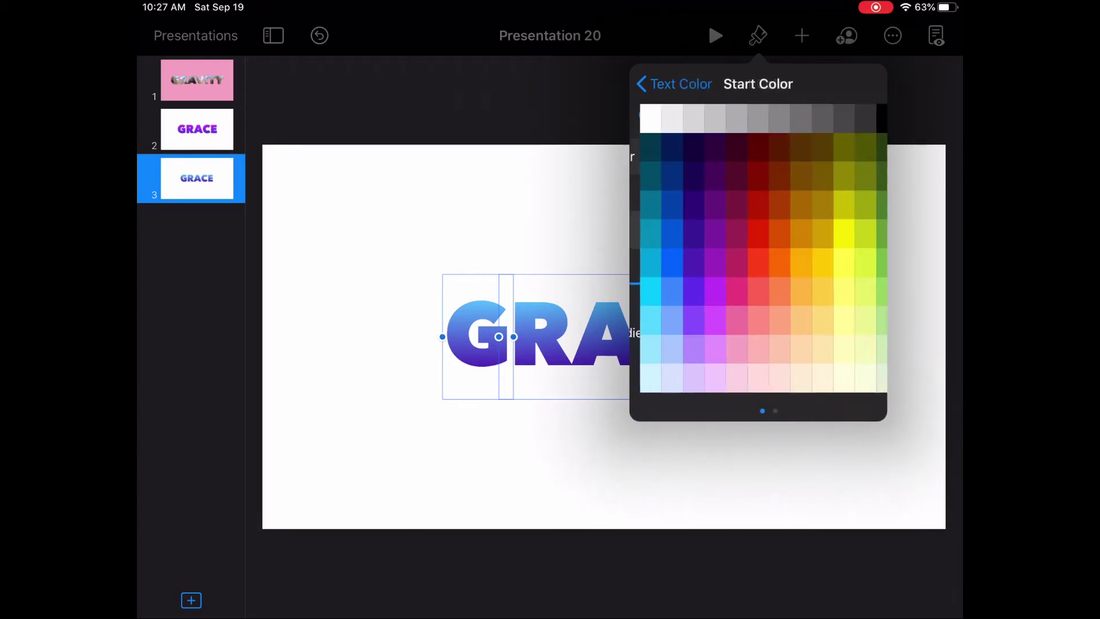
left_click(704, 291)
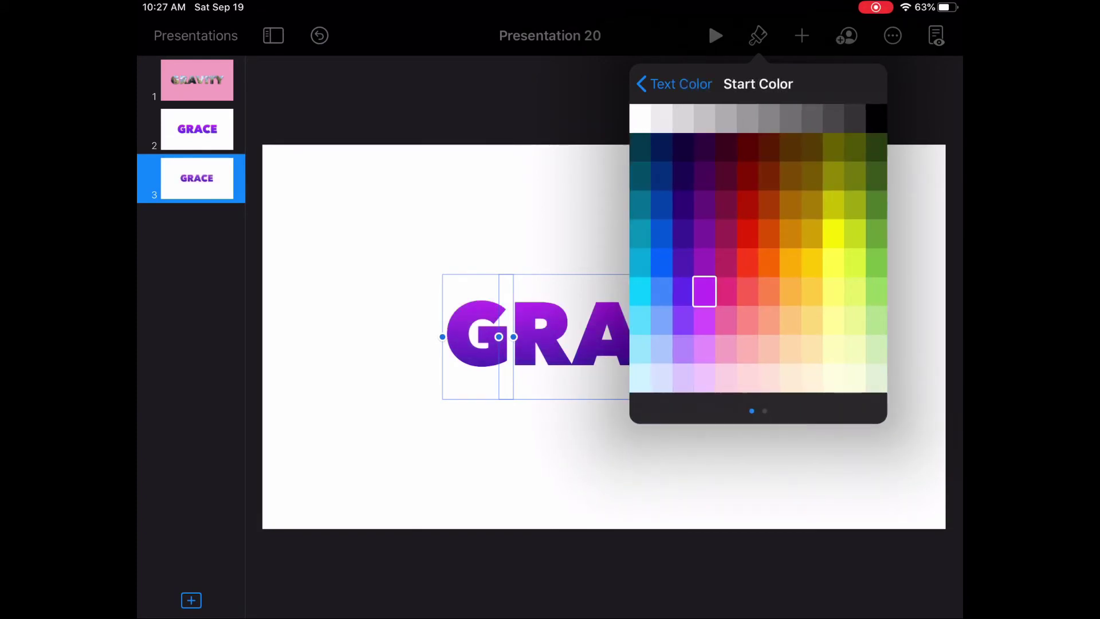
left_click(704, 349)
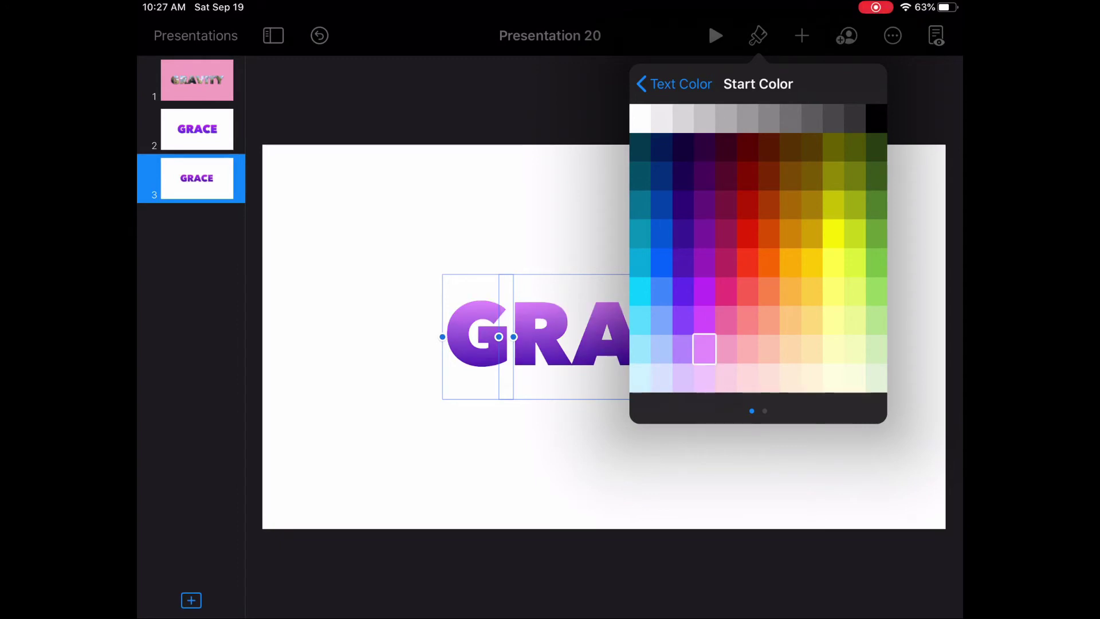
left_click(705, 204)
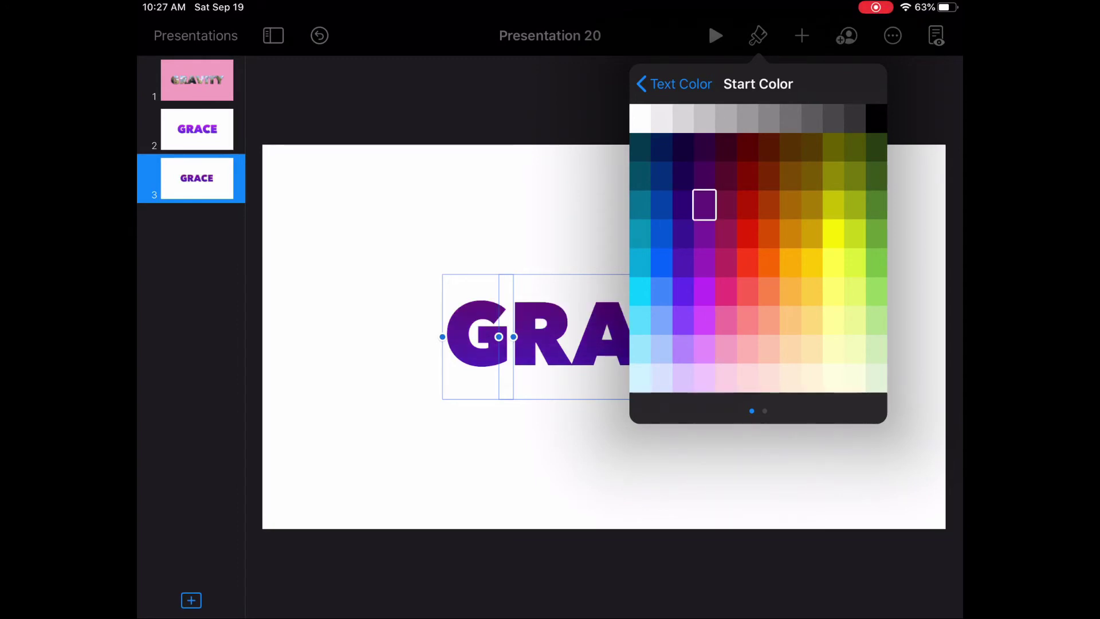
left_click(704, 348)
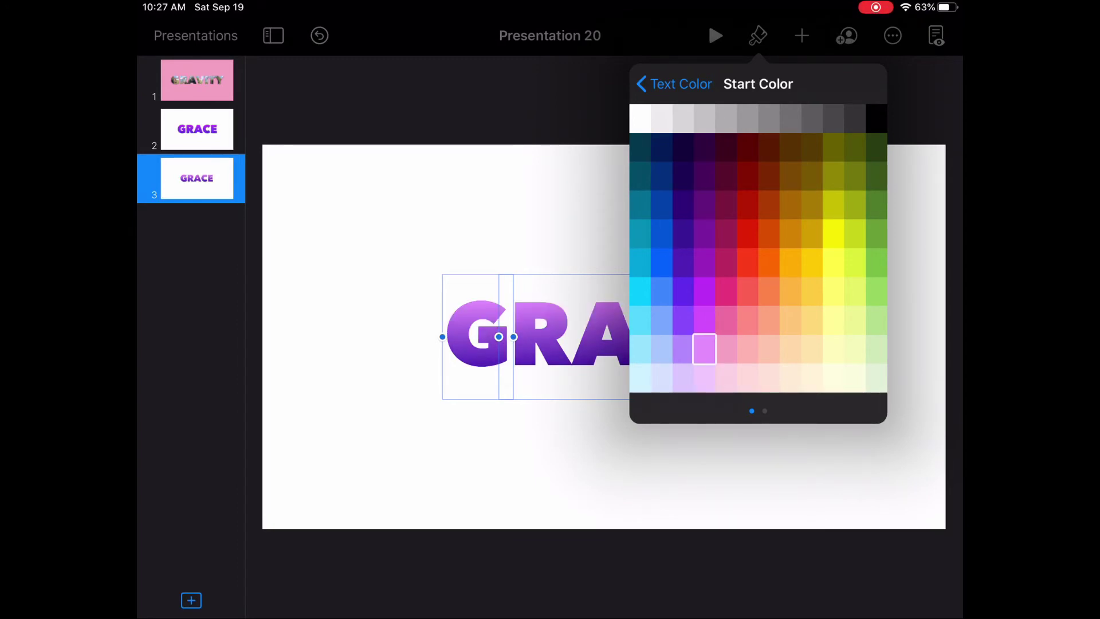
left_click(704, 291)
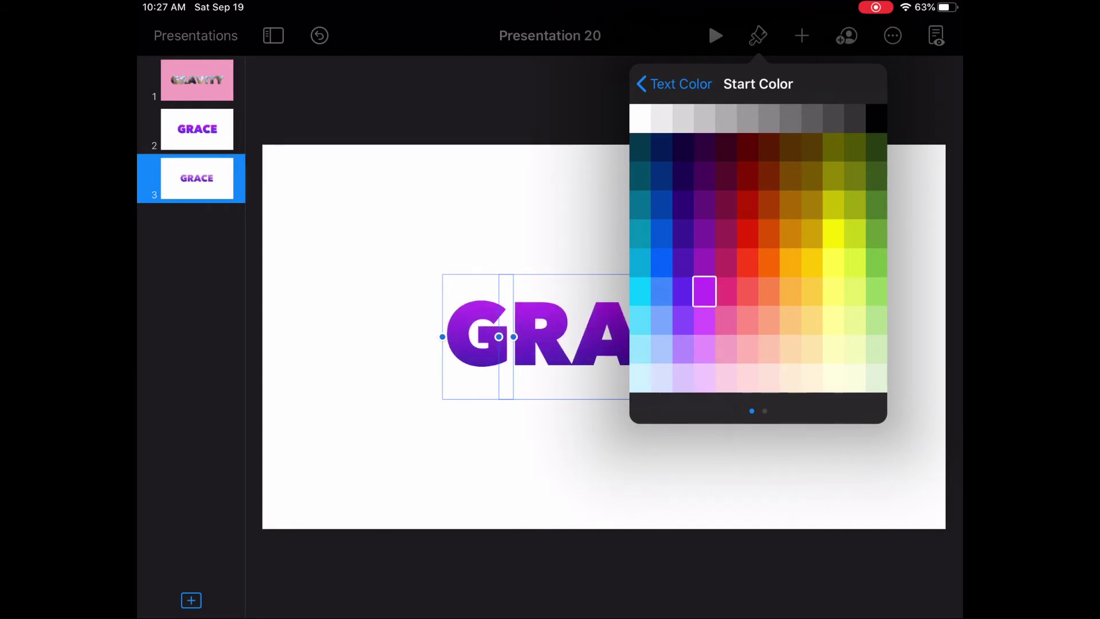
left_click(401, 458)
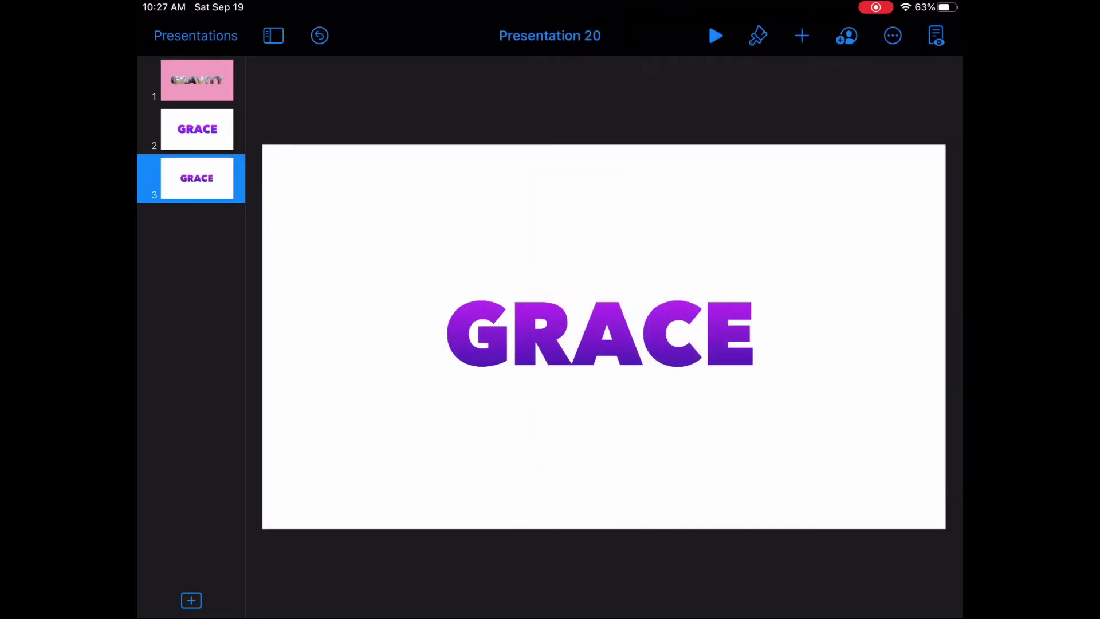
- Give the standalone G a Scale Big build-in effect
left_click(478, 335)
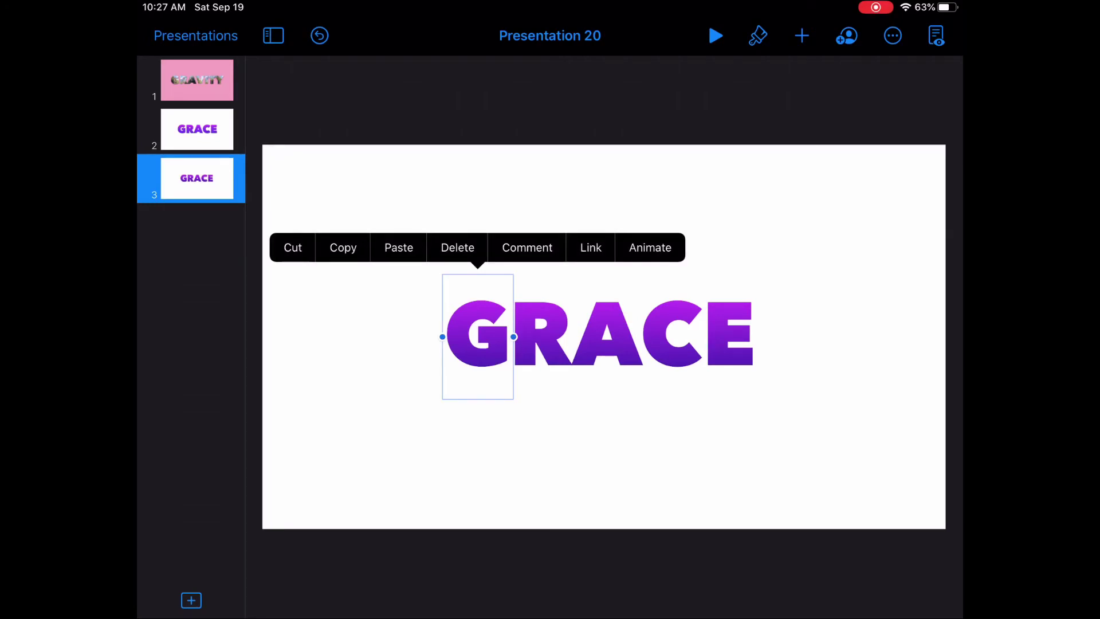
left_click(650, 247)
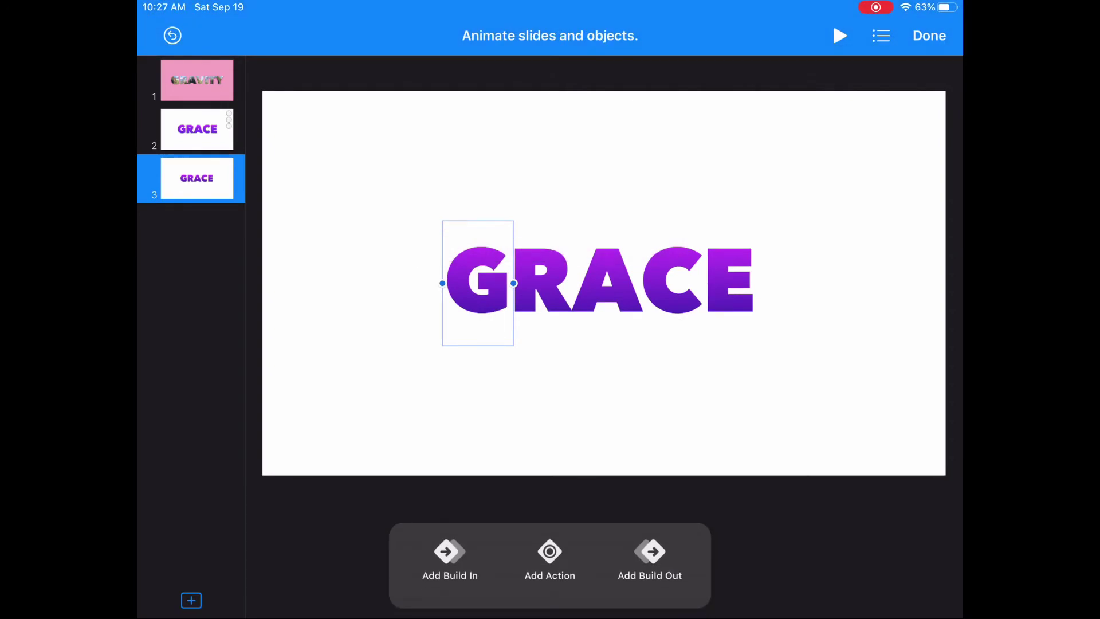
left_click(450, 556)
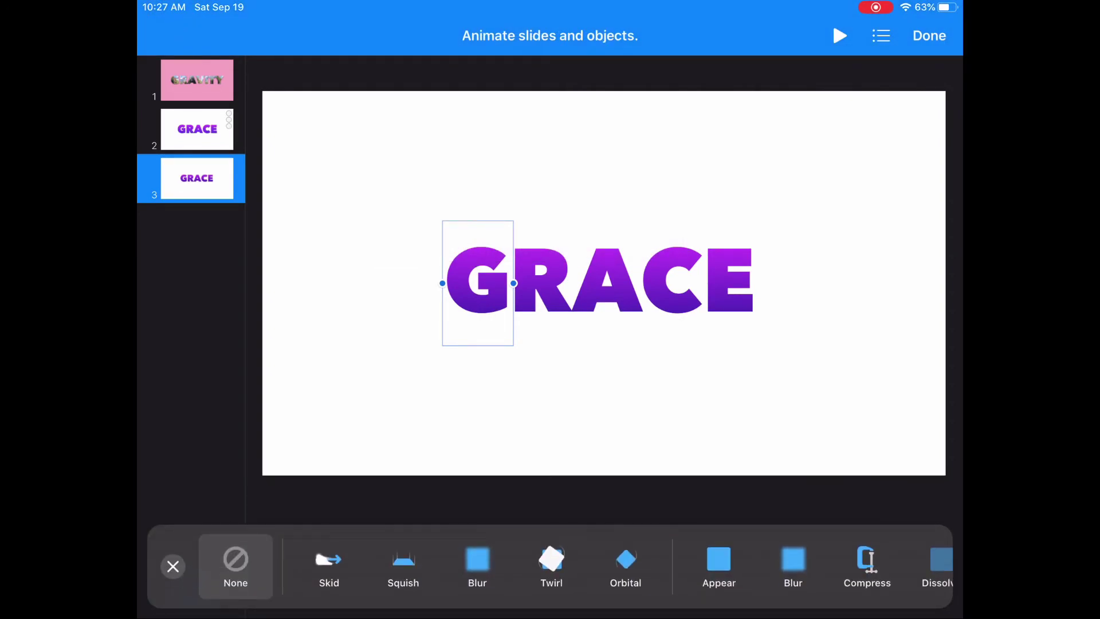
scroll(550, 564, "right", 10)
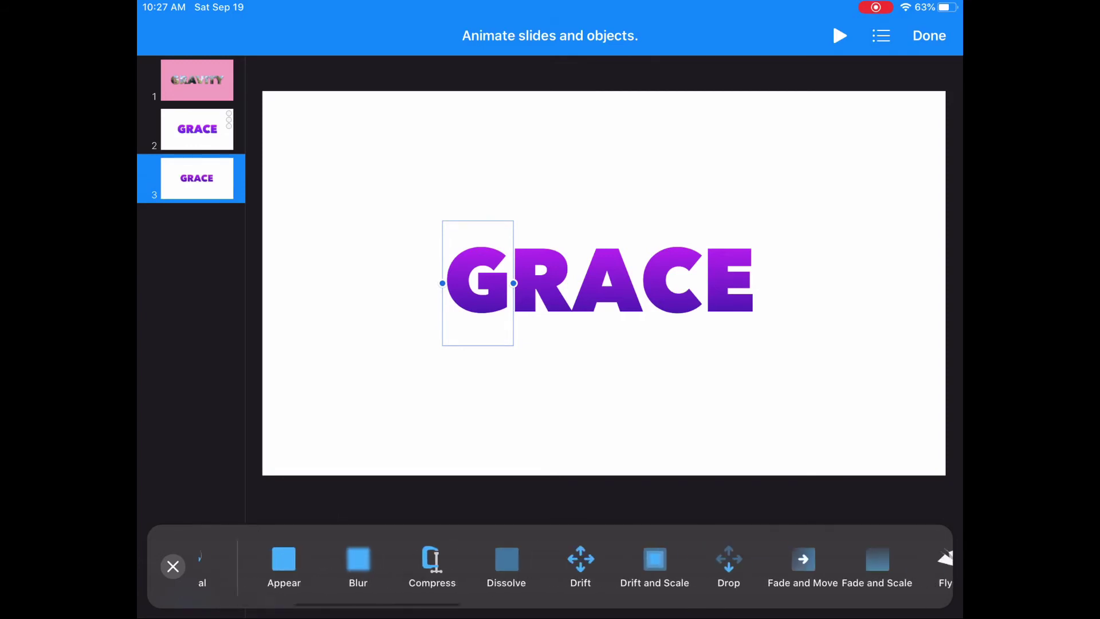
scroll(550, 564, "right", 5)
scroll(550, 564, "right", 10)
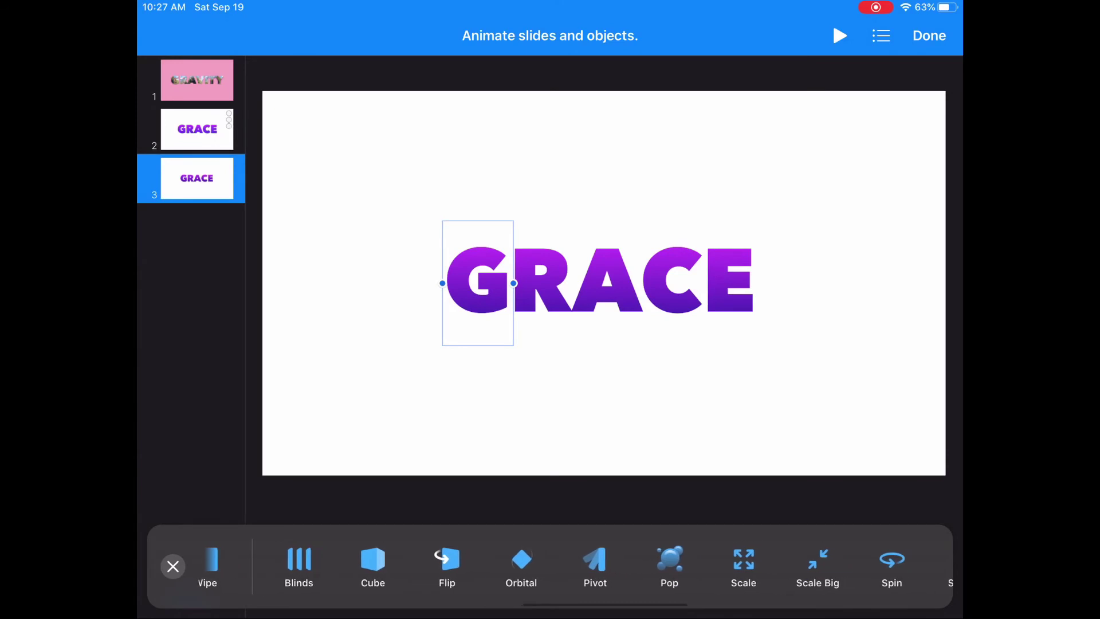
left_click(814, 566)
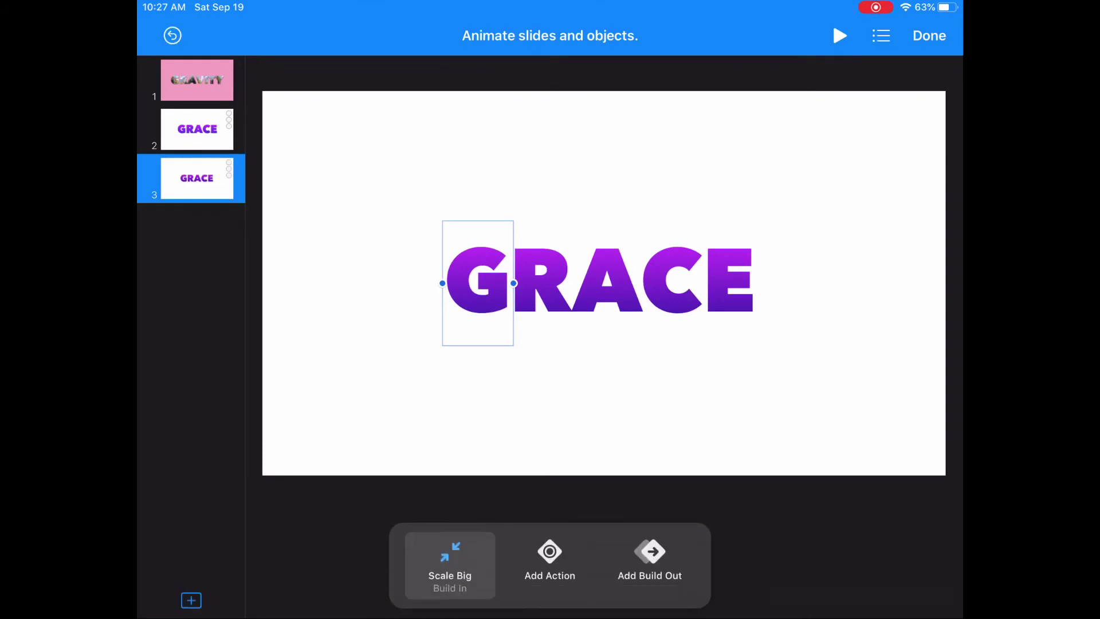
- Give the RACE text box a Skid build-in effect
left_click(632, 283)
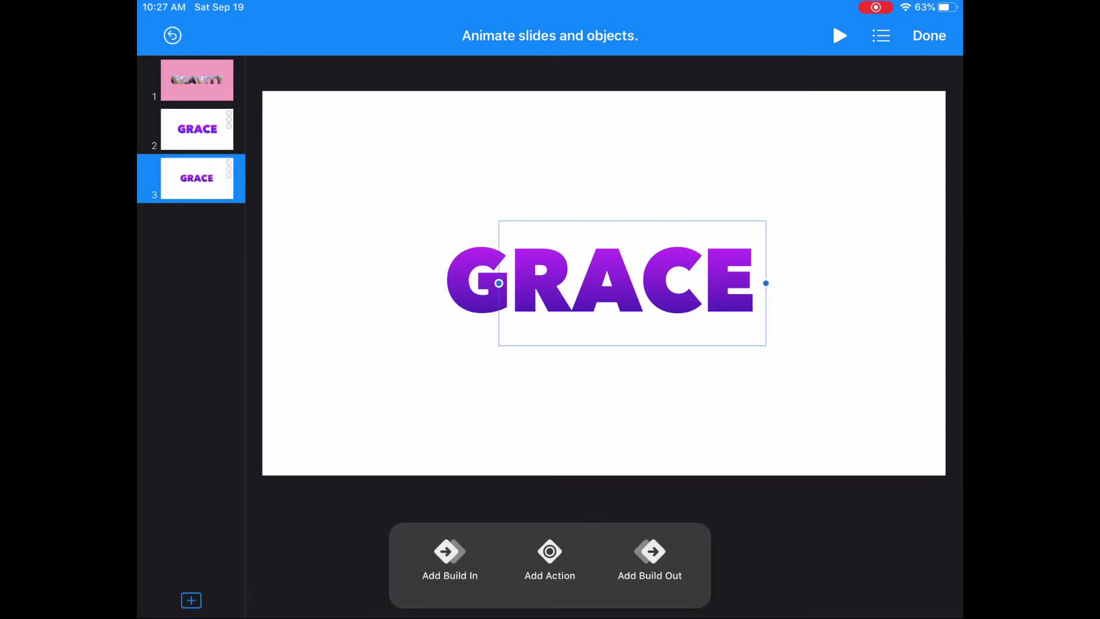
left_click(449, 556)
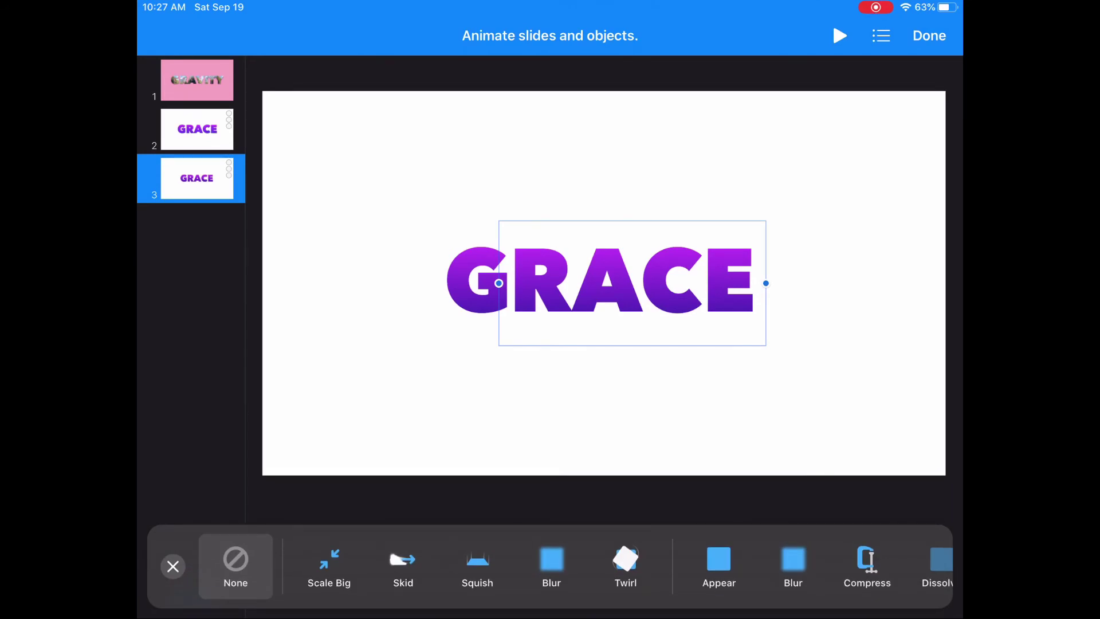
left_click(403, 567)
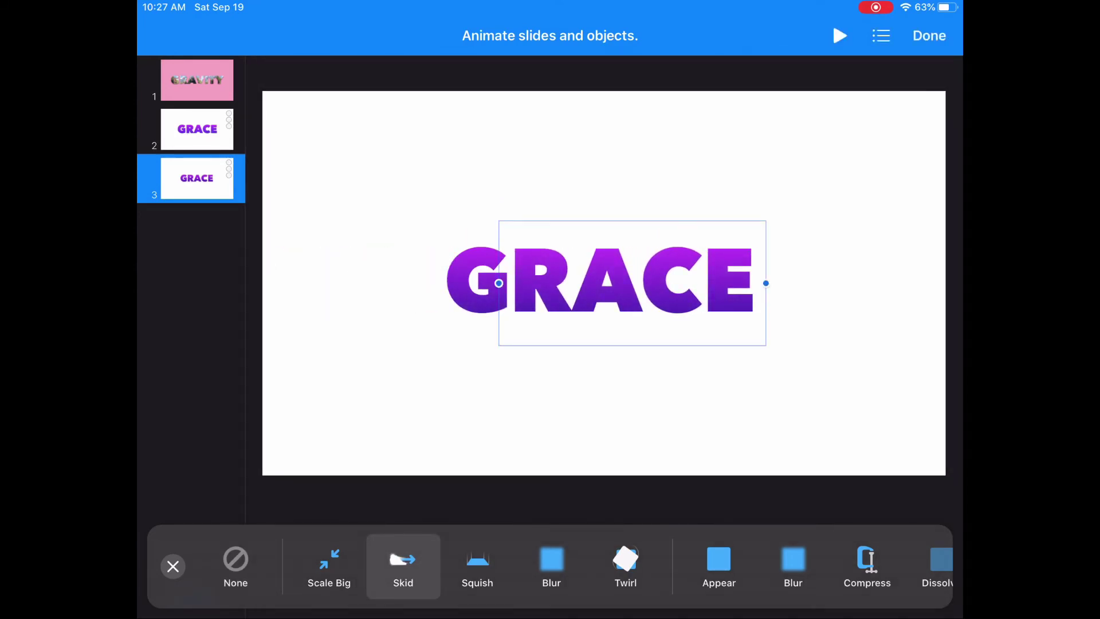
left_click(173, 566)
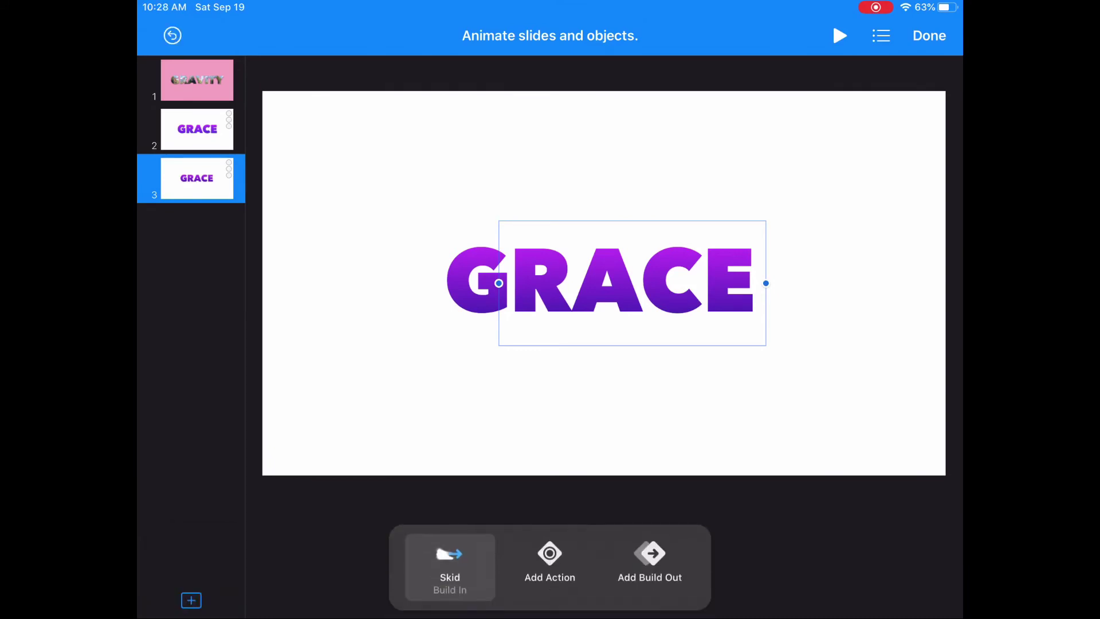
- Confirm the G's Scale Big uses text animation By Object and delivery All at Once
left_click(478, 281)
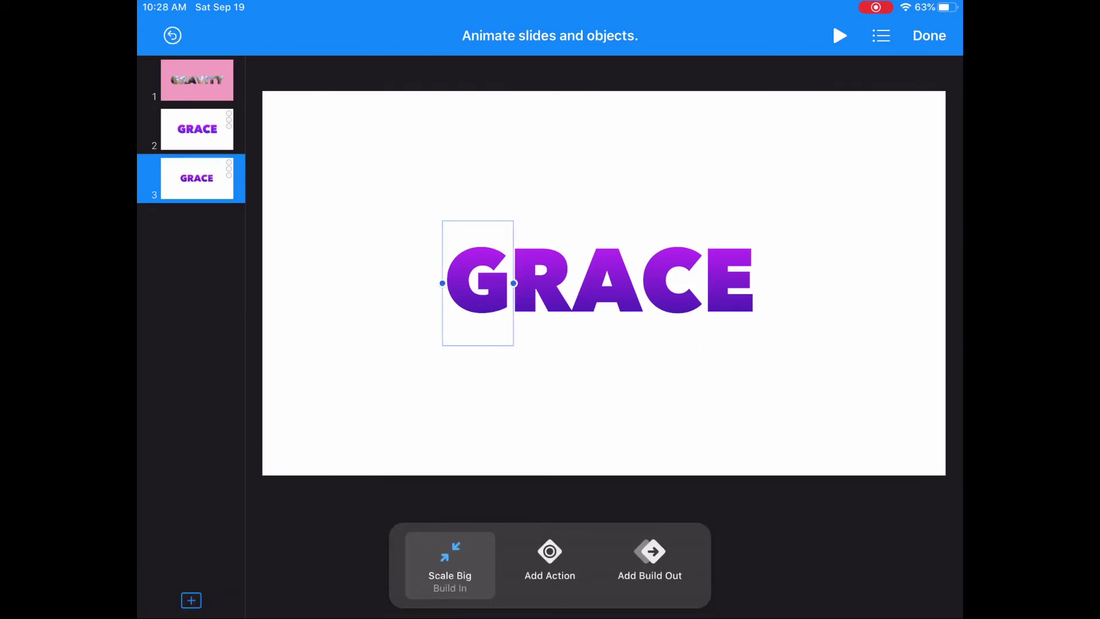
left_click(450, 565)
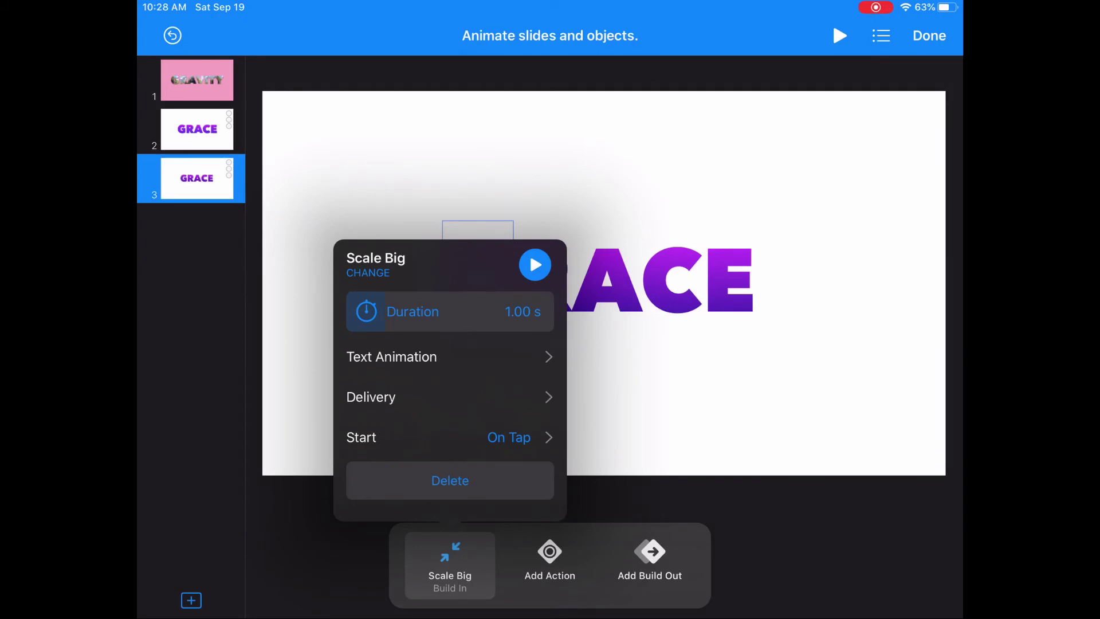
left_click(450, 356)
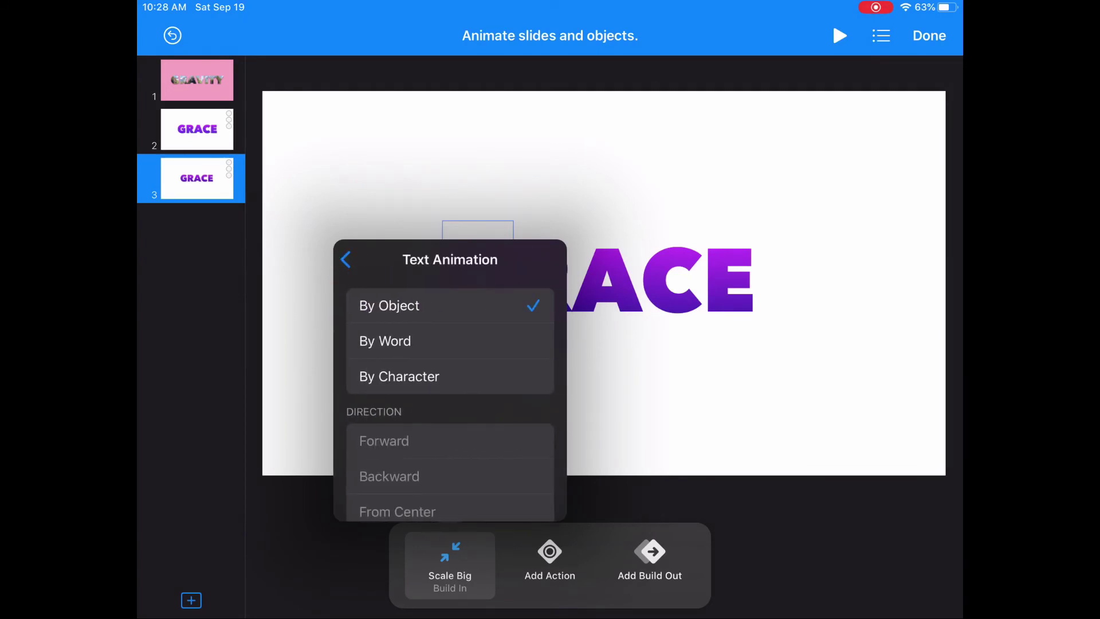
left_click(346, 260)
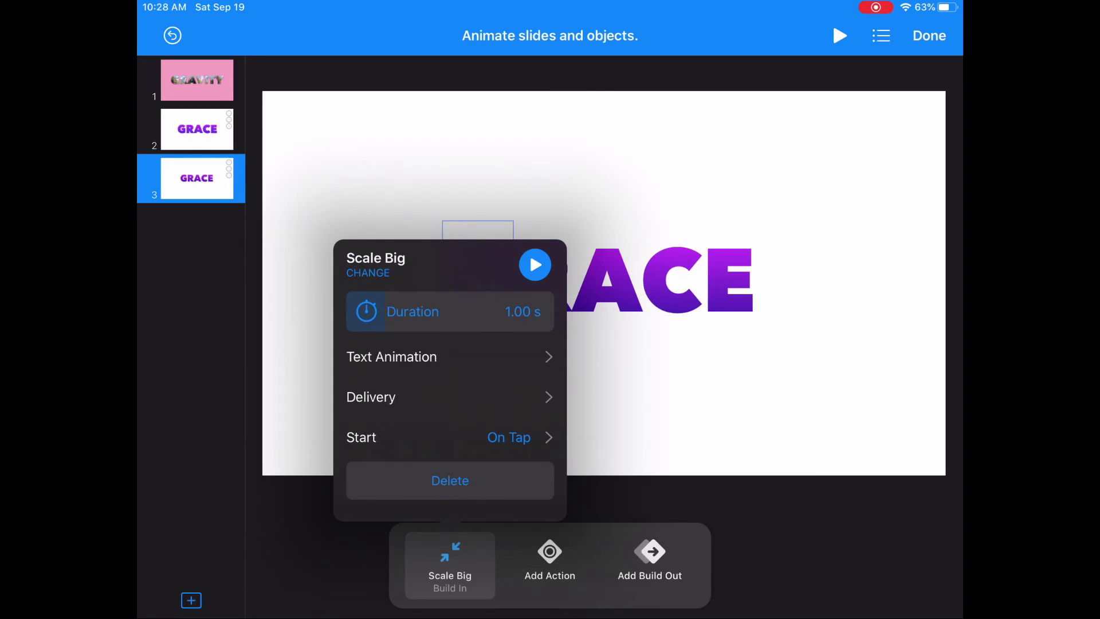
left_click(450, 396)
left_click(346, 257)
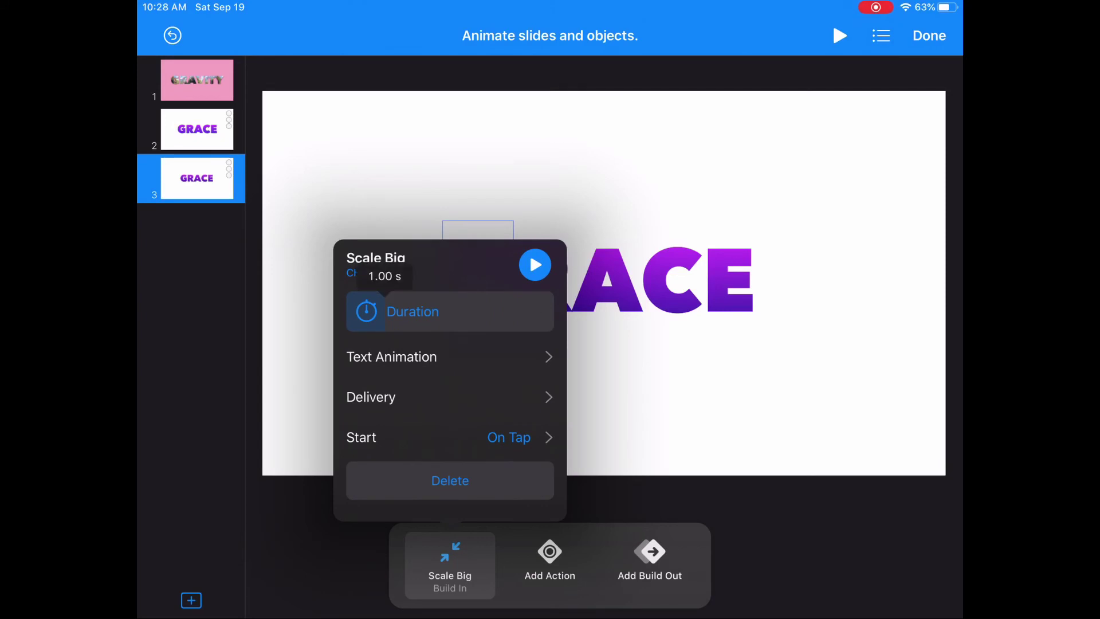
- Change the G's Scale Big duration from 0.80 s to 0.90 s
left_click_drag(384, 311, 373, 311)
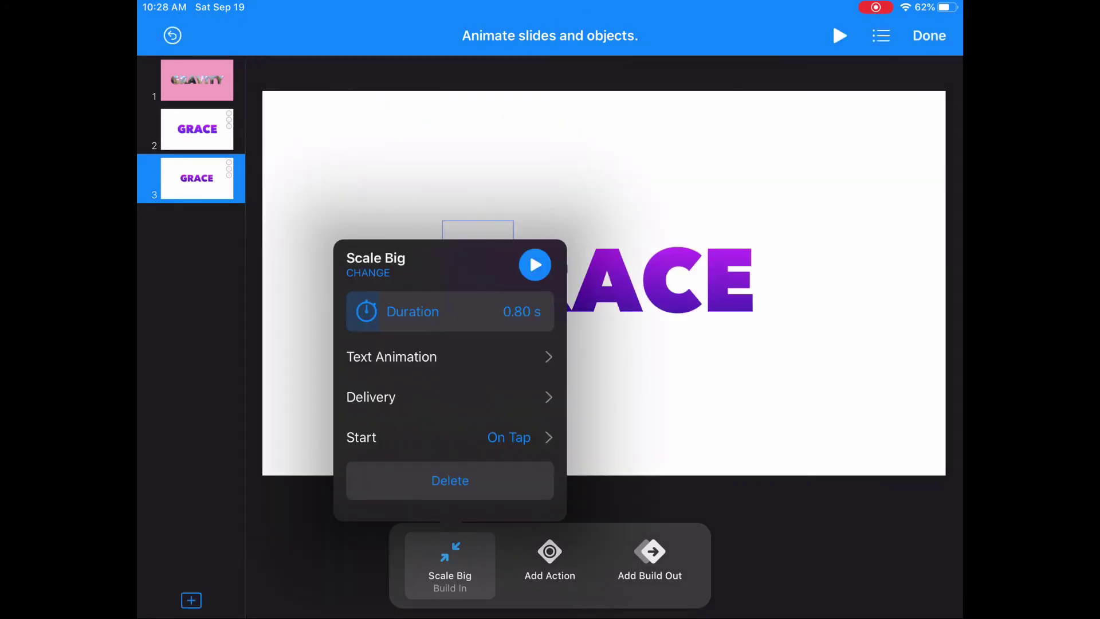
mouse_move(373, 311)
left_mouse_down()
mouse_move(387, 311)
mouse_move(369, 311)
left_mouse_up()
left_click(630, 280)
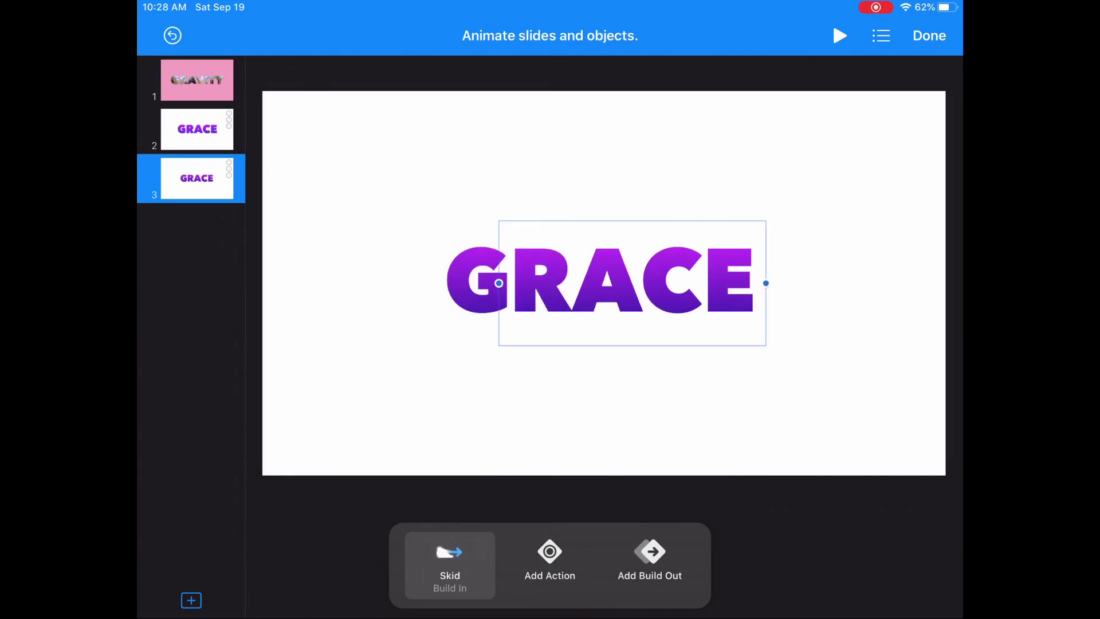
- Set RACE's Skid to 1.00 s, starting with Build 1 after a 0.50 s delay
left_click(450, 564)
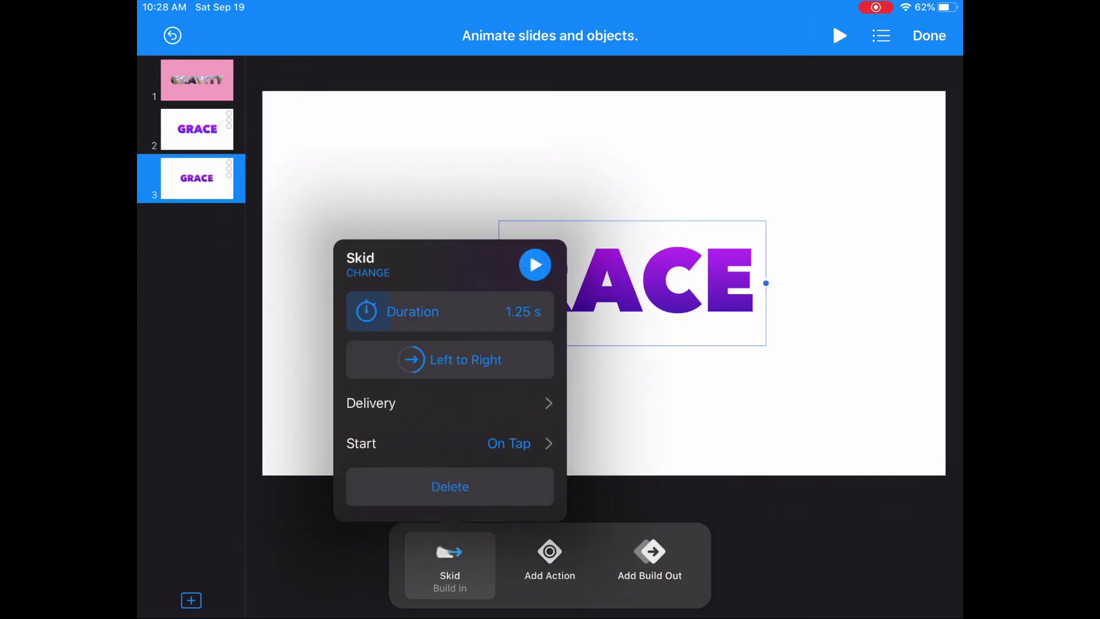
left_click_drag(391, 311, 385, 311)
left_click(449, 442)
left_click(395, 347)
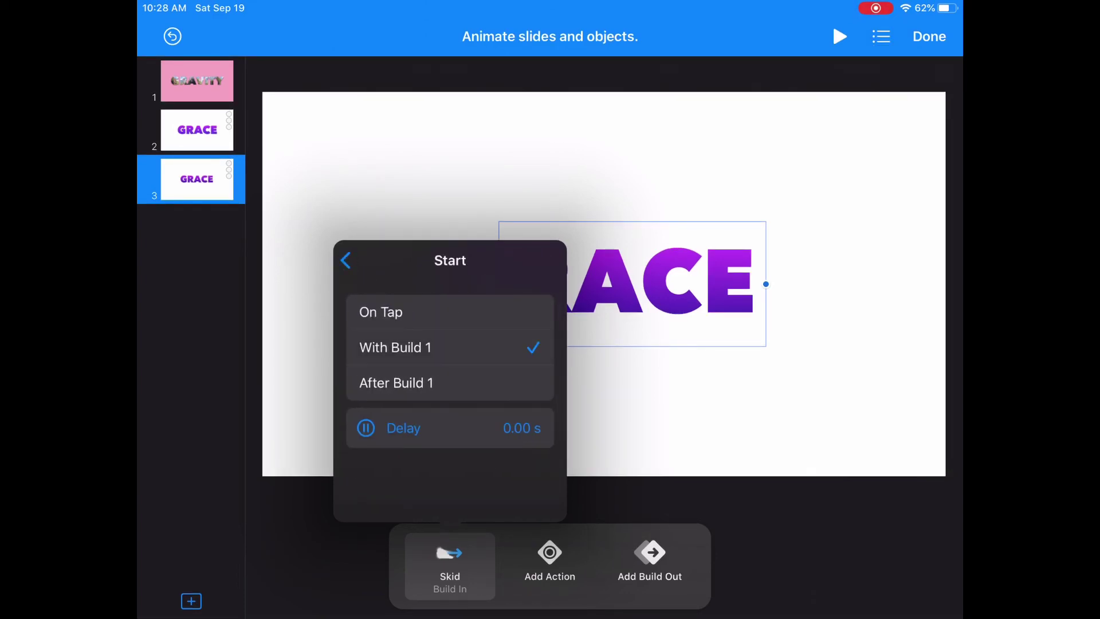
left_click_drag(350, 412, 370, 427)
left_click(346, 260)
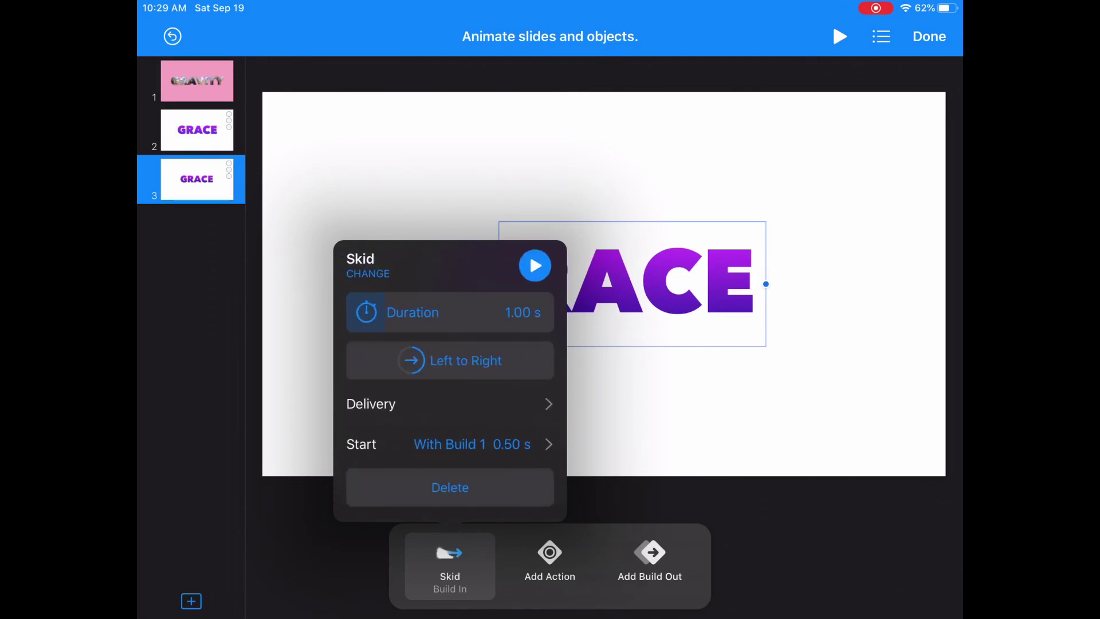
left_click(535, 265)
- Make RACE skid in from right to left and preview the builds
left_click(450, 360)
left_click(395, 363)
left_click(345, 259)
left_click(534, 265)
- Finish animating and play the slideshow full screen
left_click(929, 36)
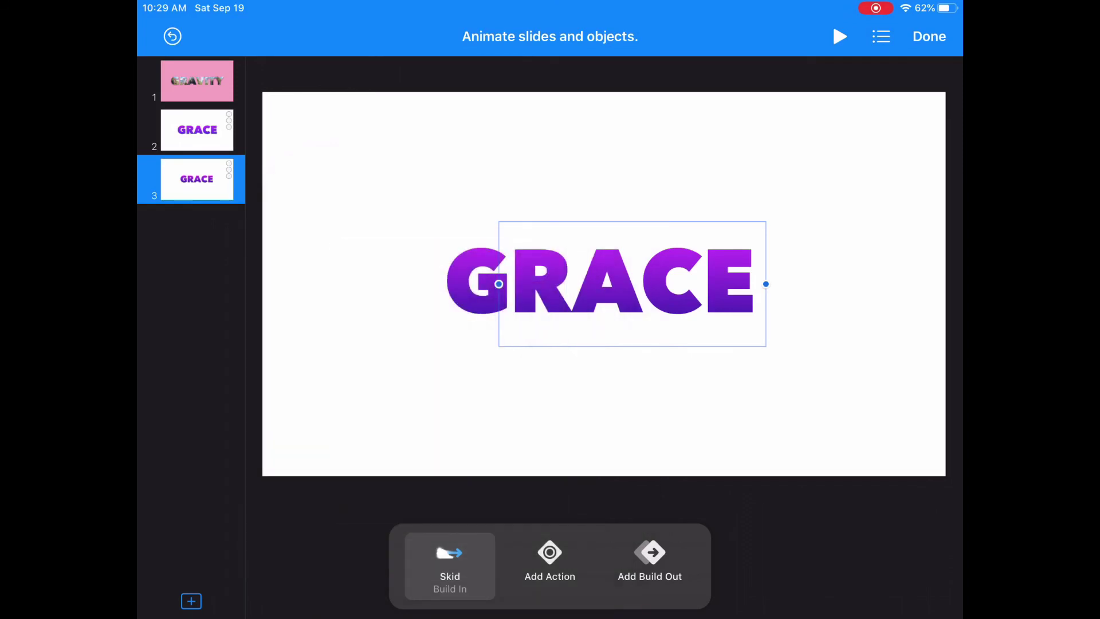
left_click(929, 36)
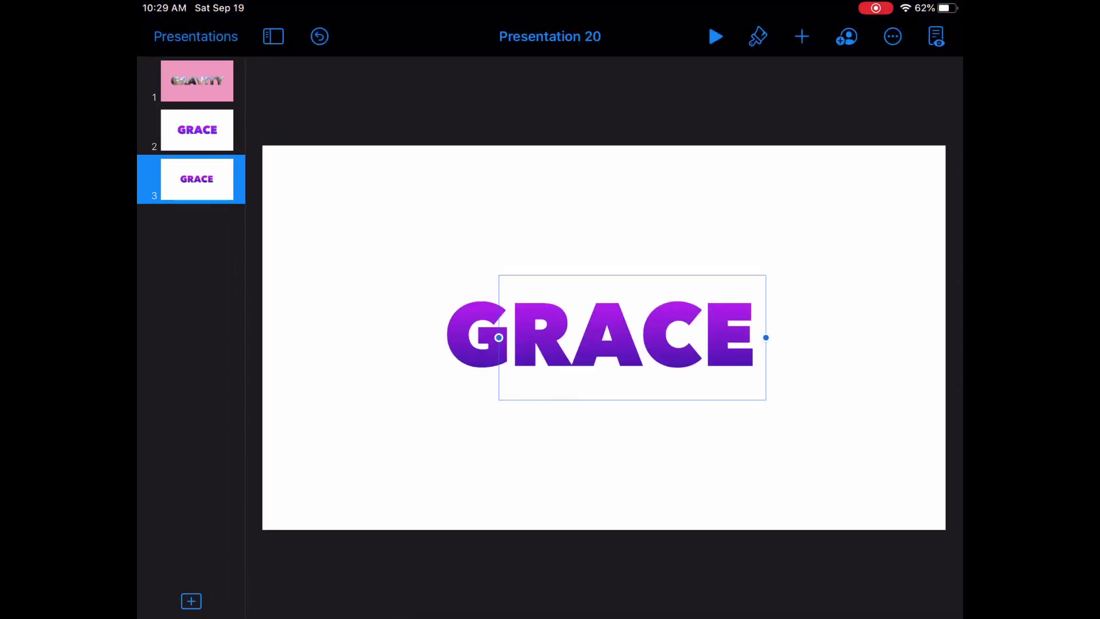
left_click(716, 36)
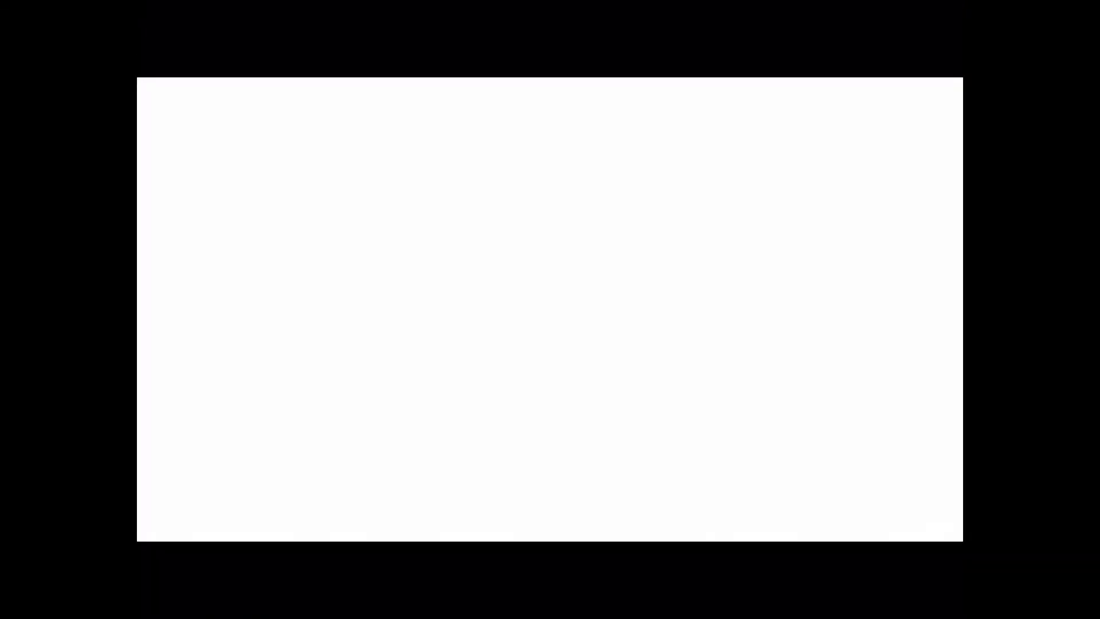